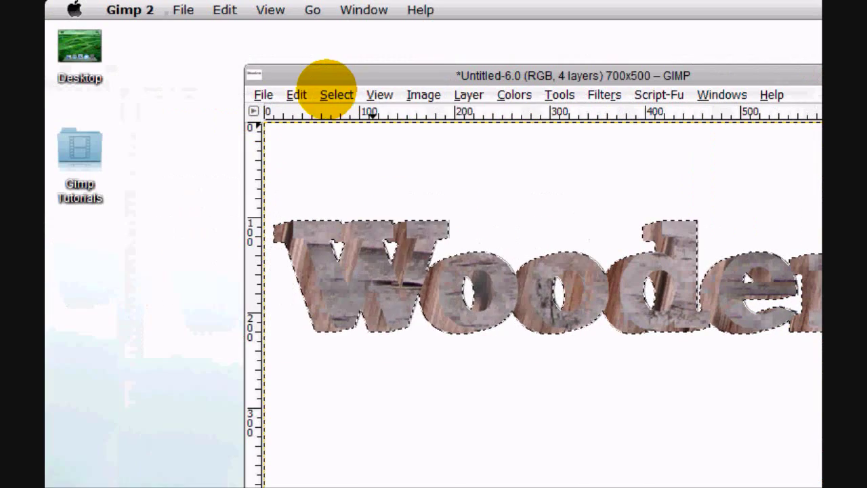
Clear the selection, try Overlay blend mode on the wood-text layer, then undo it.
left_click(337, 95)
left_click(349, 133)
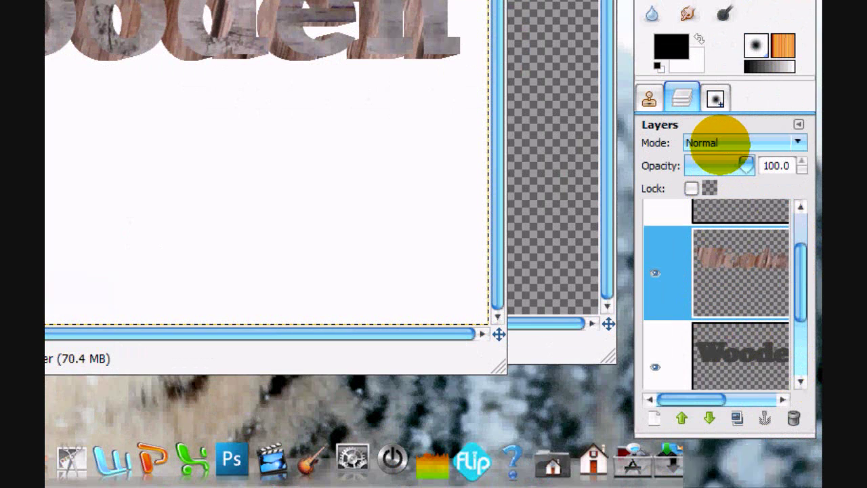
left_click(718, 143)
left_click(737, 299)
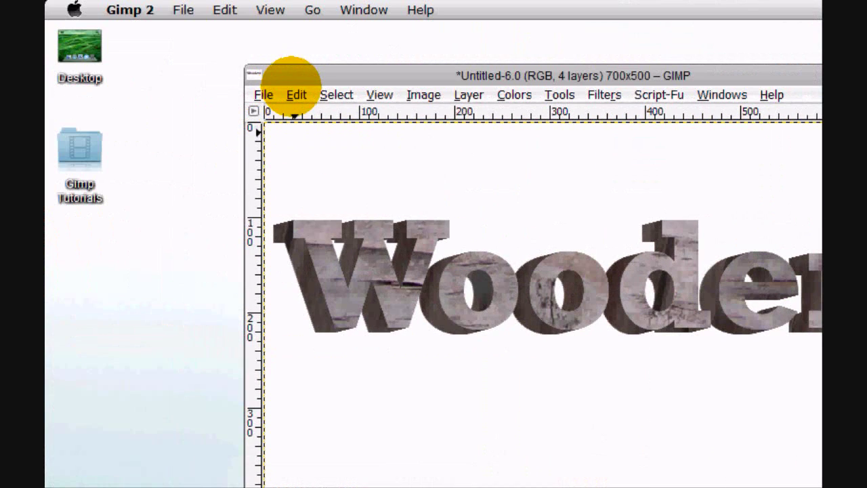
left_click(295, 94)
left_click(308, 112)
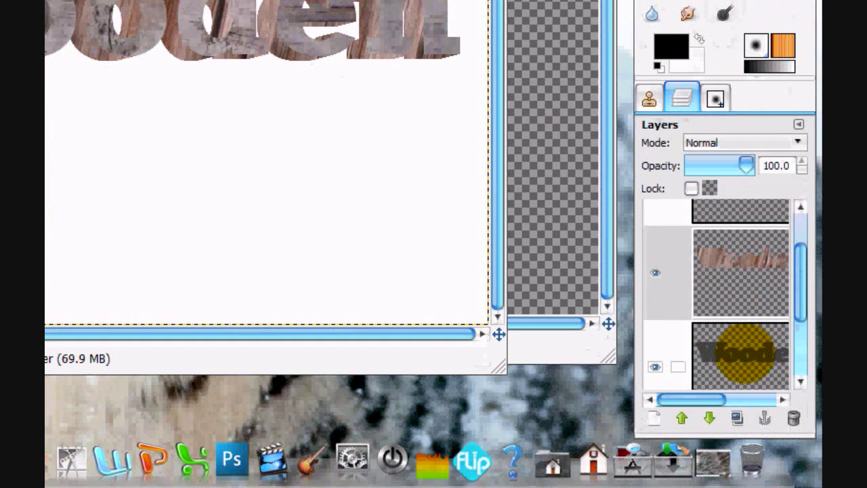
Delete the dark bottom 'Woode' layer.
left_click(741, 352)
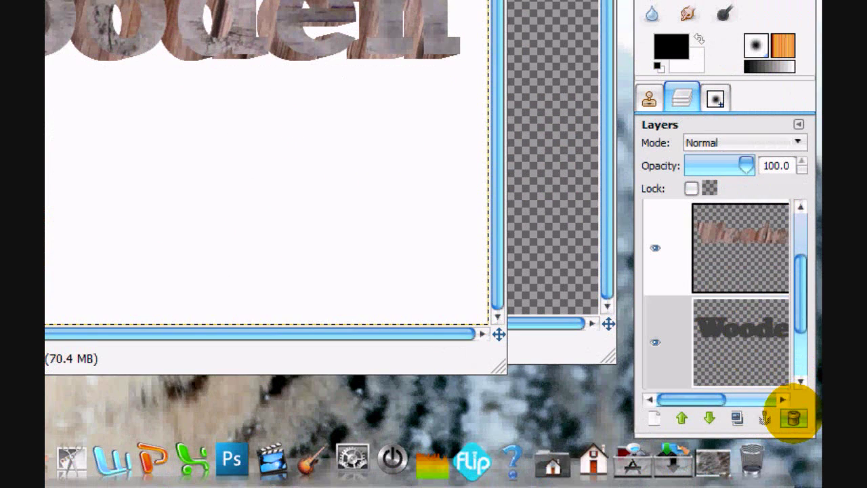
left_click(793, 418)
scroll(774, 315, "up", 1)
scroll(765, 271, "up", 2)
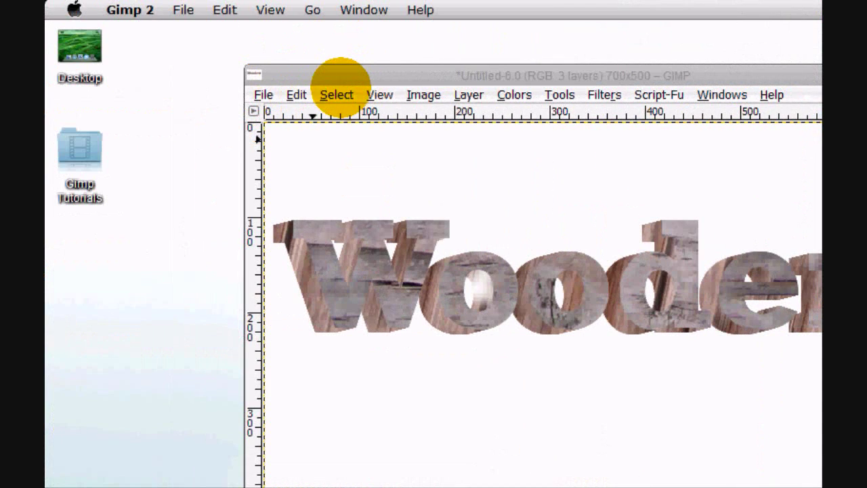
Apply Brightness-Contrast with brightness -93 to the new Wooden lettering layer.
left_click(337, 94)
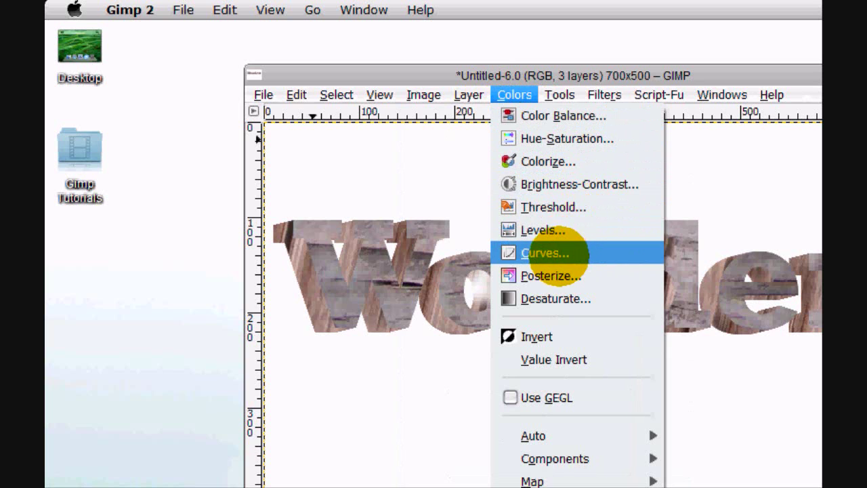
left_click(568, 188)
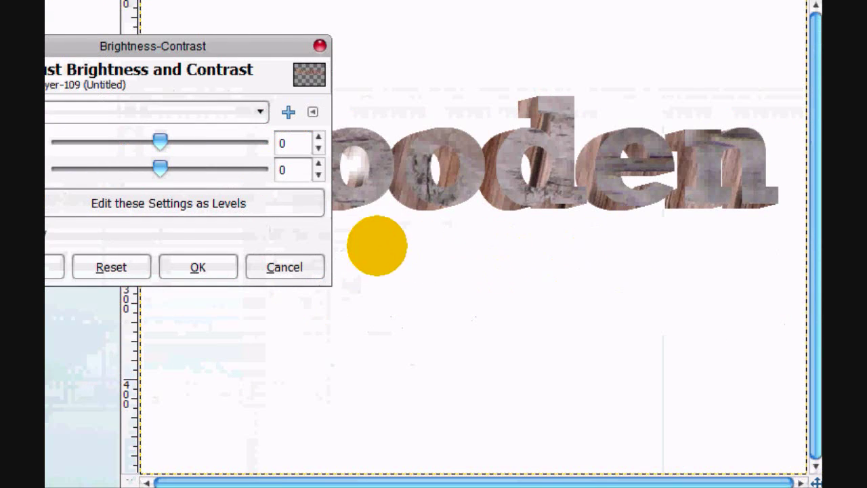
left_click_drag(284, 142, 209, 141)
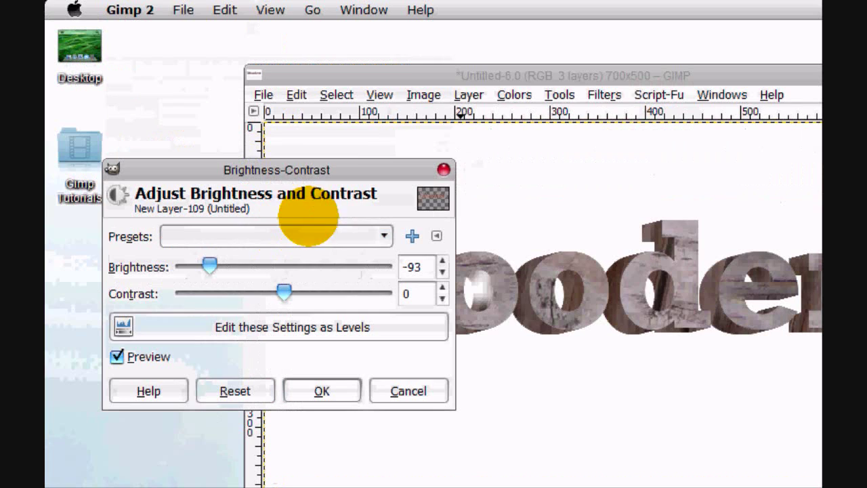
left_click_drag(292, 44, 591, 270)
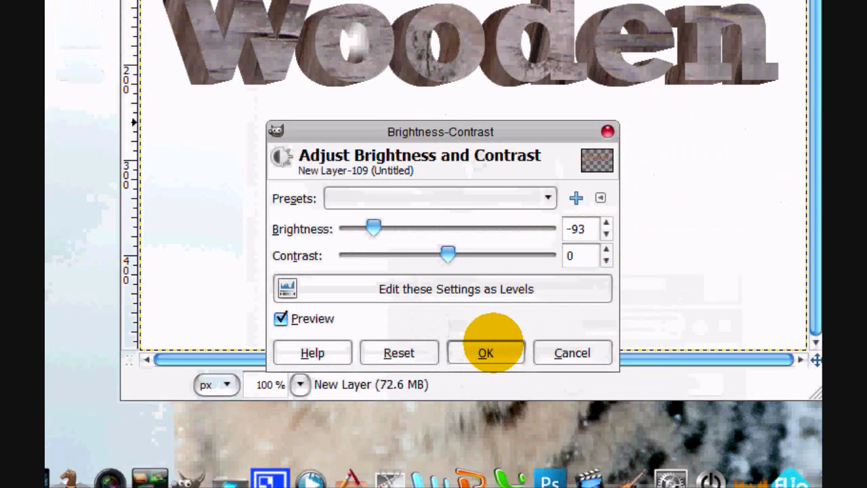
left_click(485, 352)
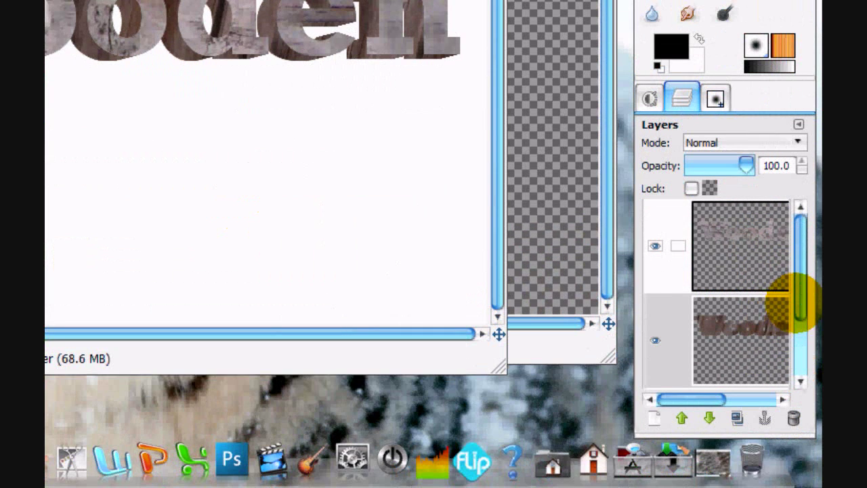
left_click_drag(800, 281, 800, 288)
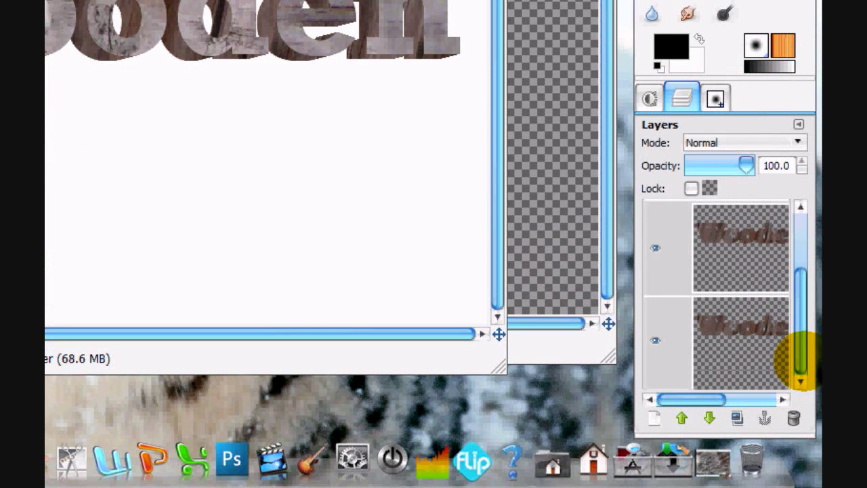
left_click_drag(794, 325, 794, 327)
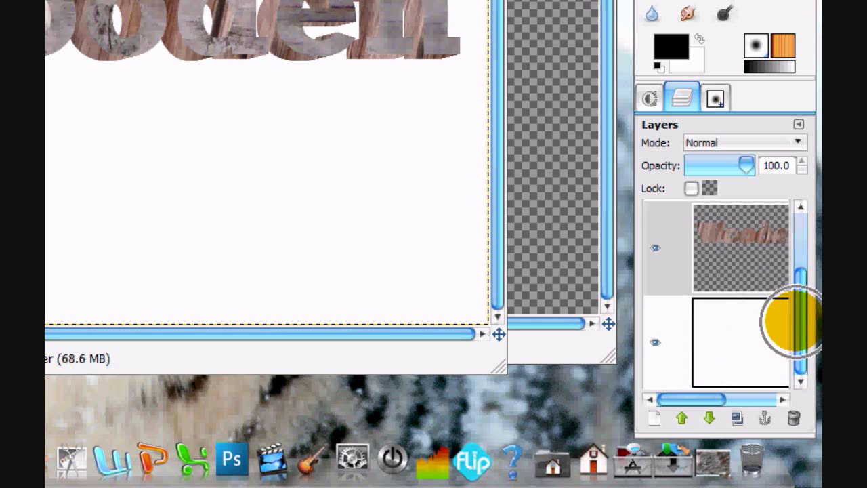
mouse_move(794, 323)
left_mouse_down()
mouse_move(801, 226)
mouse_move(794, 328)
left_mouse_up()
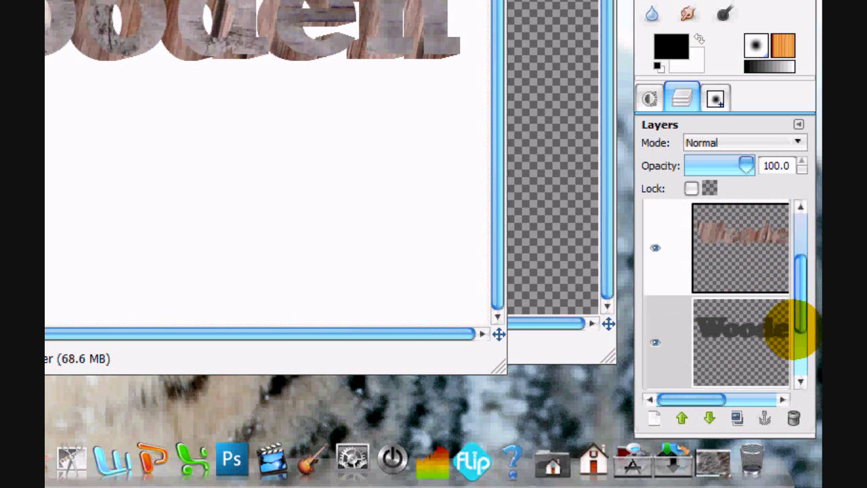
With the Clone tool active, load the letters as a selection and preview the wood texture image.
scroll(792, 328, "down", 1)
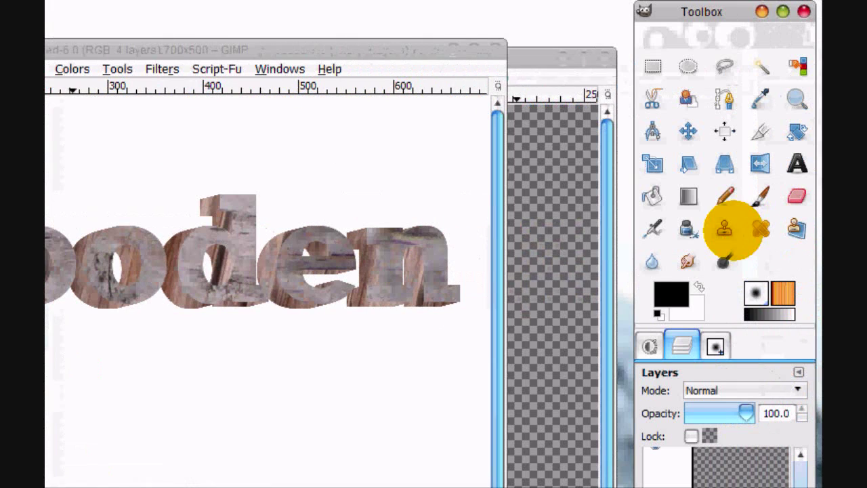
left_click(725, 229)
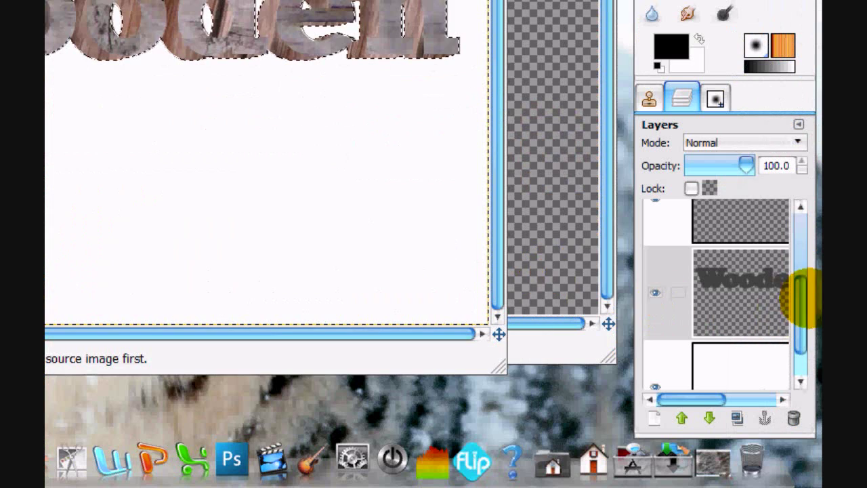
right_click(748, 285)
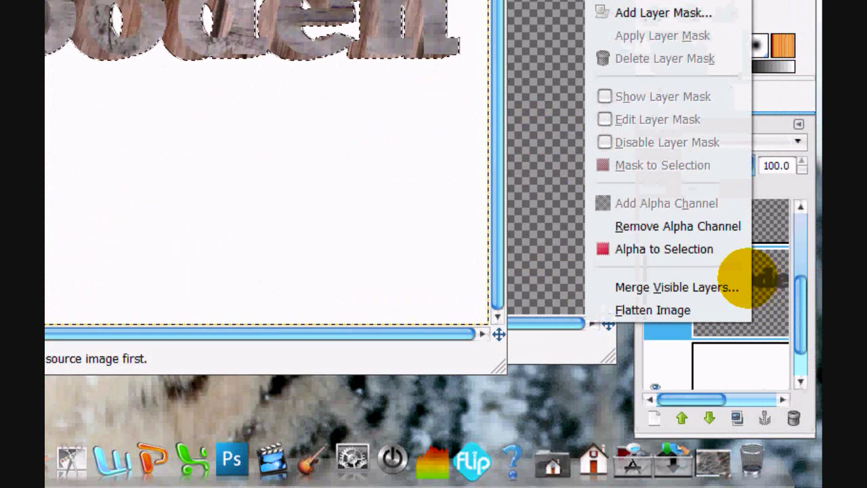
left_click(614, 249)
scroll(786, 277, "up", 2)
left_click(765, 254)
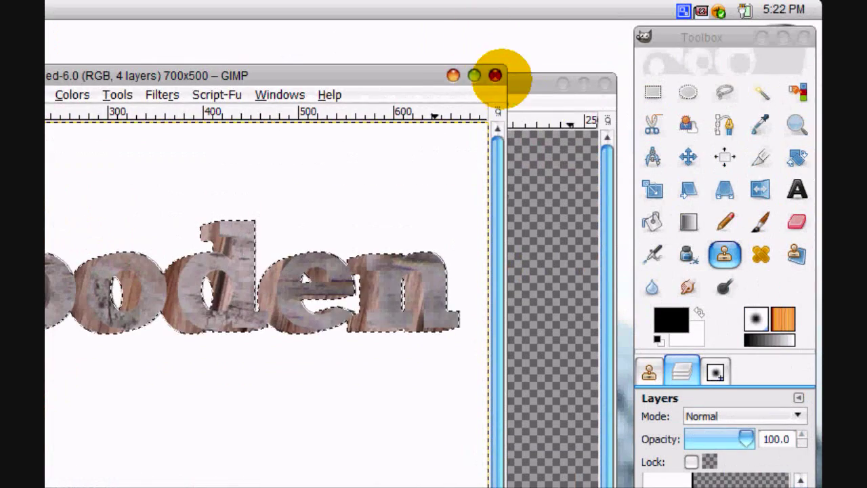
left_click(746, 51)
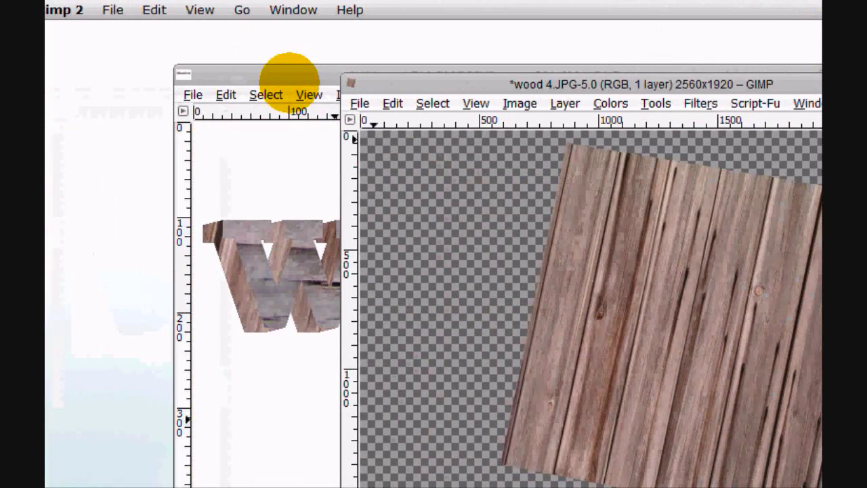
left_click(291, 71)
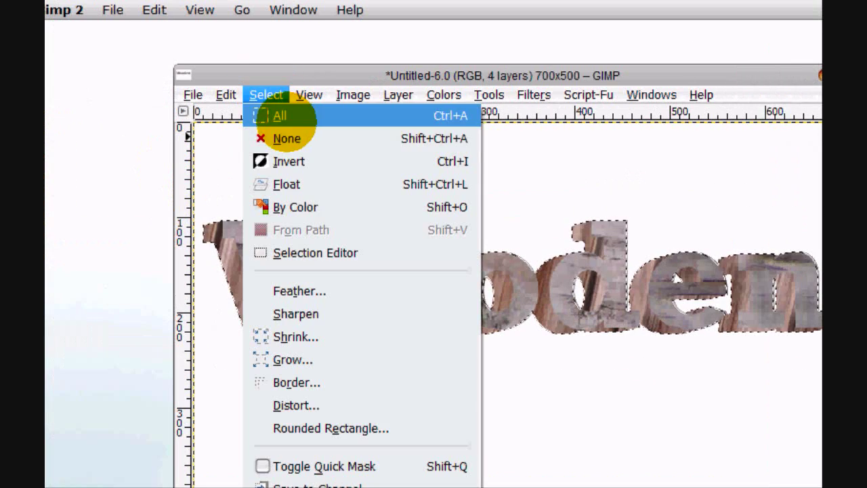
Clear the selection and delete the dark Wooden text layer.
left_click(279, 136)
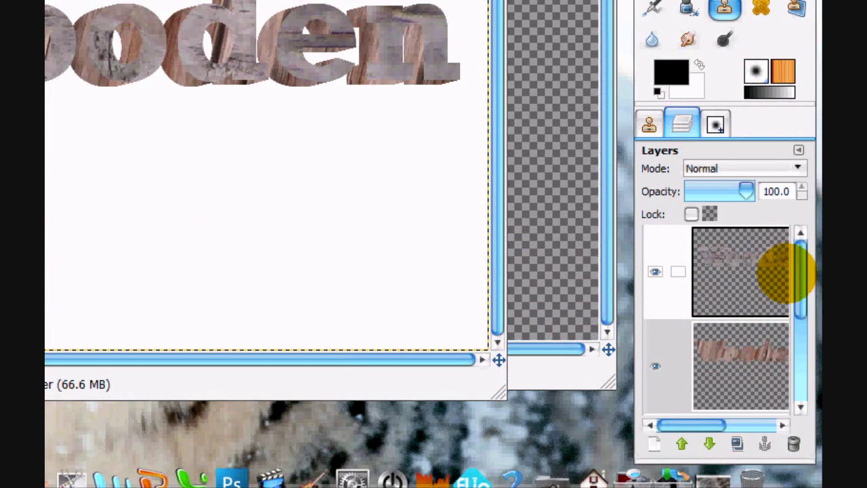
left_click_drag(802, 313, 804, 358)
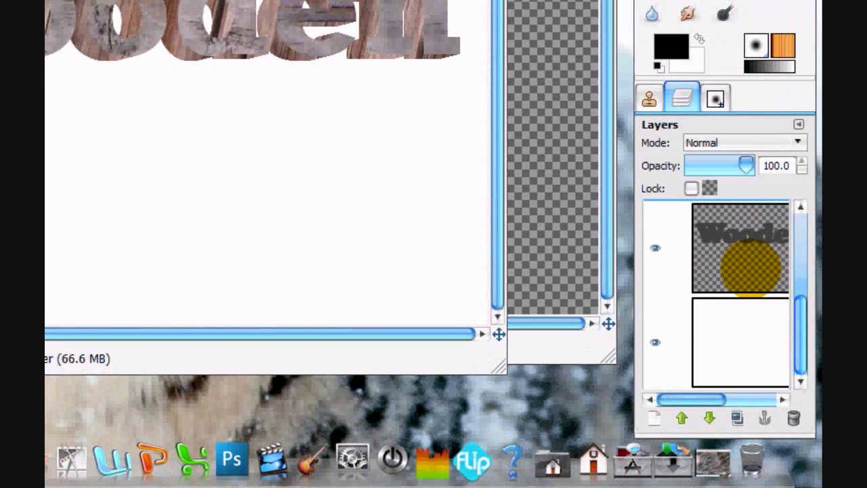
left_click(740, 248)
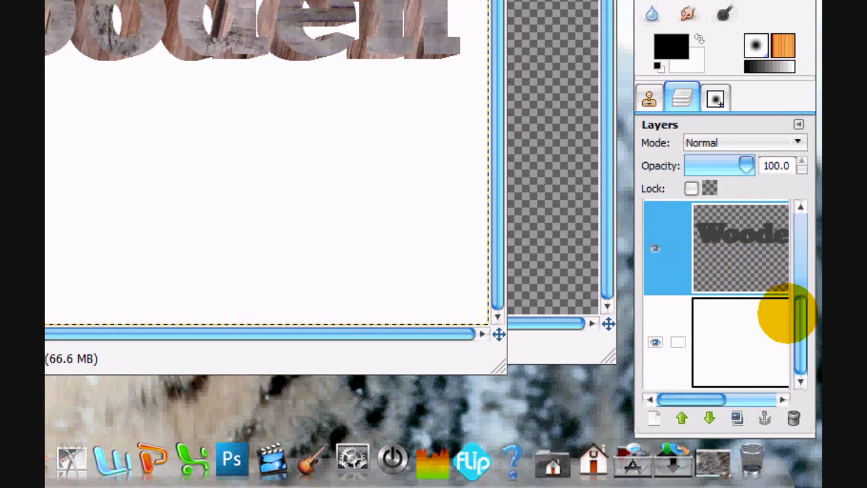
left_click(794, 417)
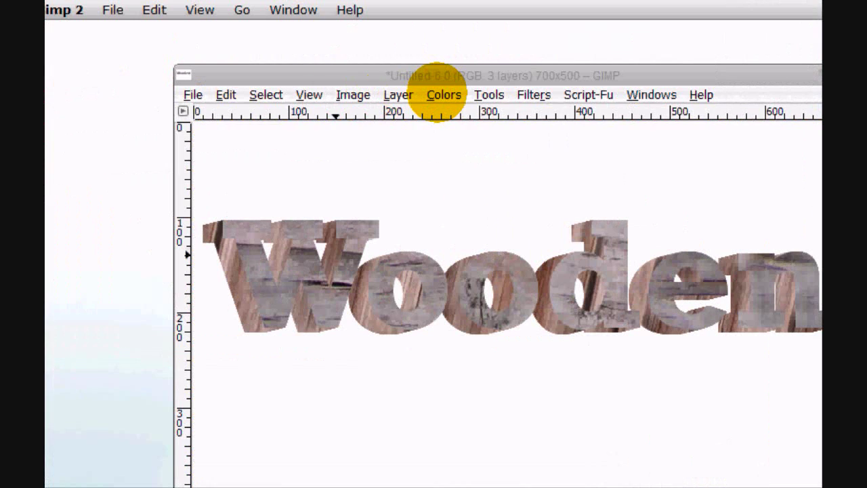
Darken the wood-text layer with Brightness-Contrast brightness -75.
left_click(441, 94)
left_click(491, 182)
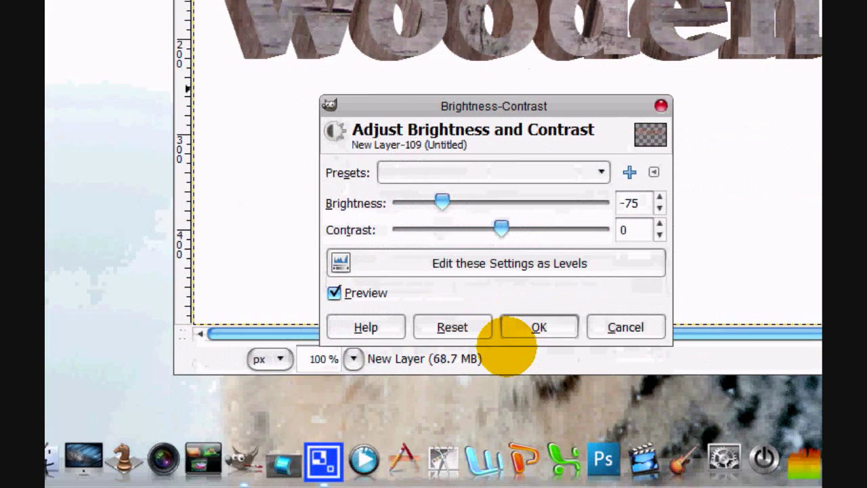
left_click(539, 477)
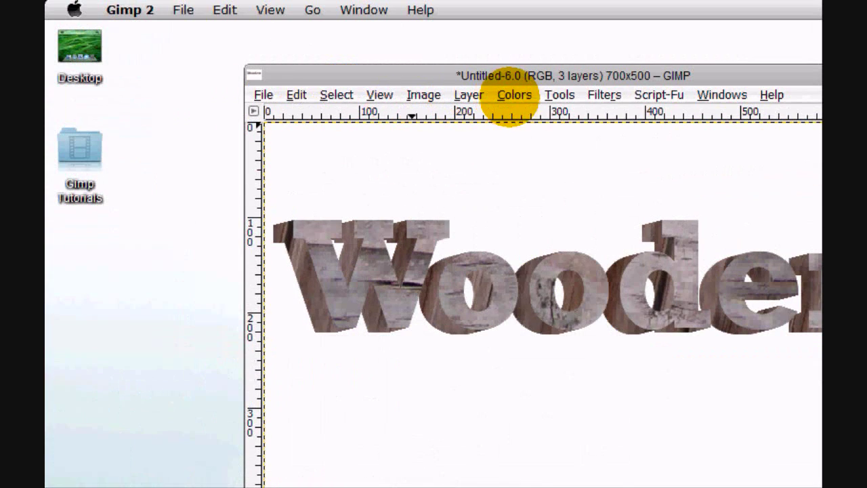
Reduce the layer's saturation to -18 with Hue-Saturation.
left_click(514, 94)
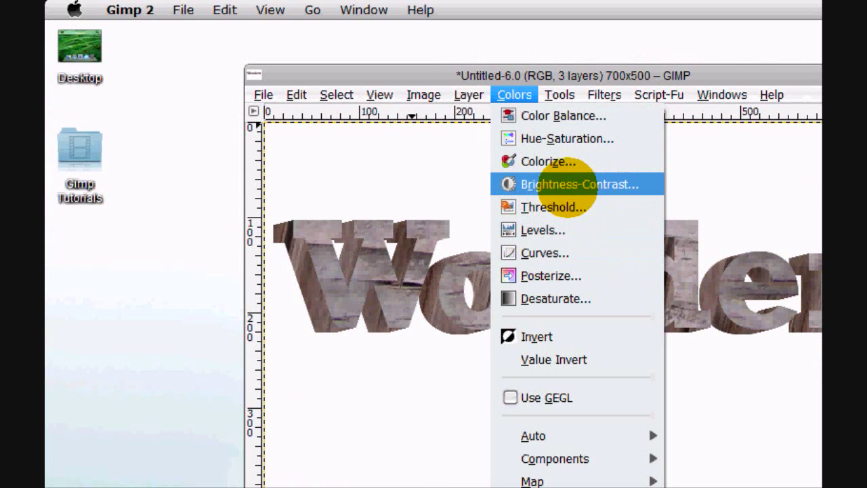
left_click(567, 139)
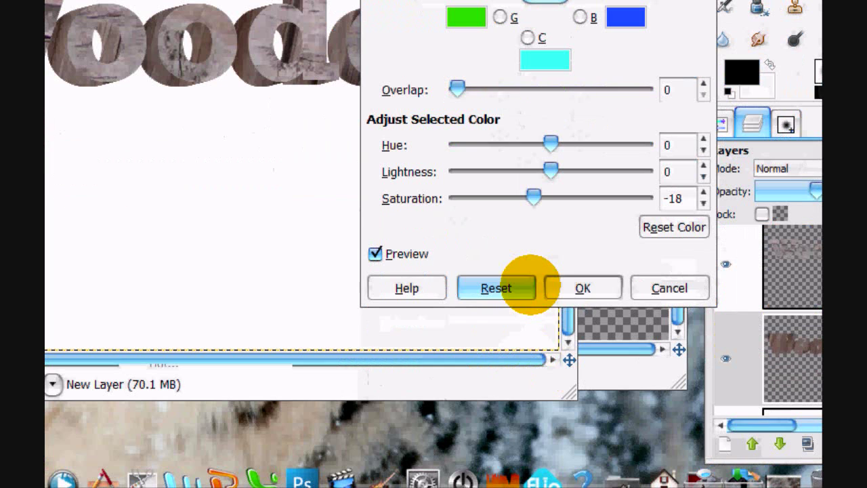
left_click(583, 288)
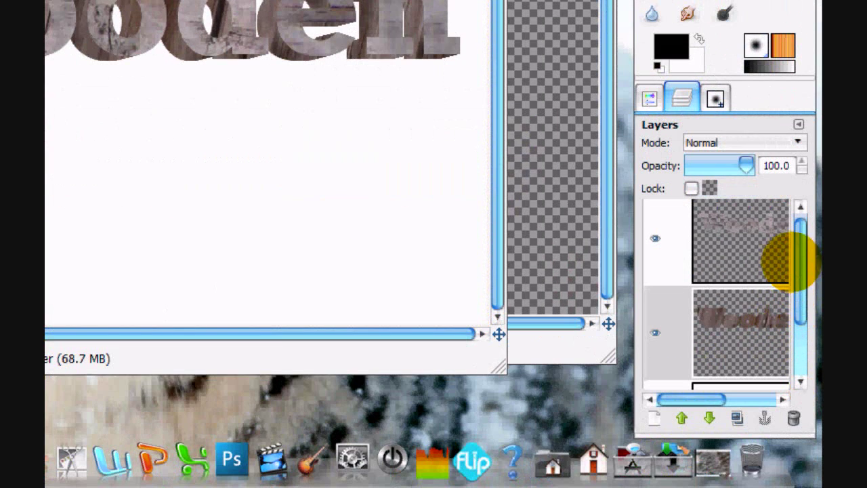
Merge the text layer down and load the Wooden lettering outline as a selection.
right_click(747, 225)
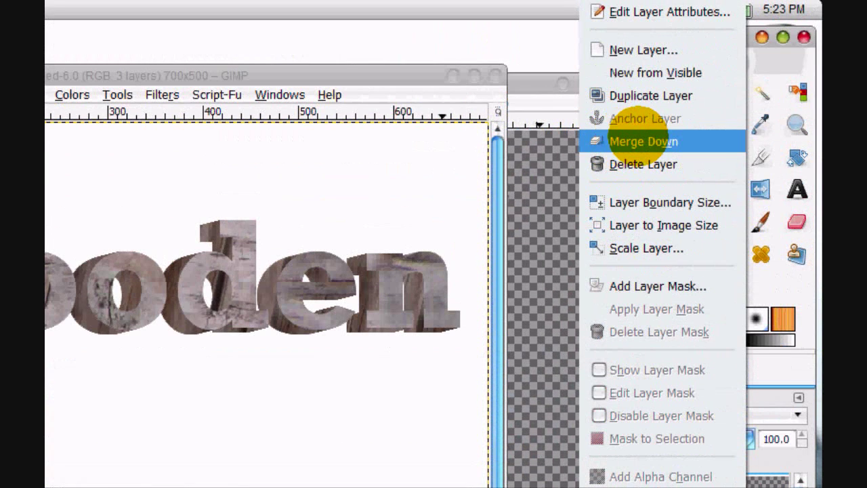
left_click(267, 67)
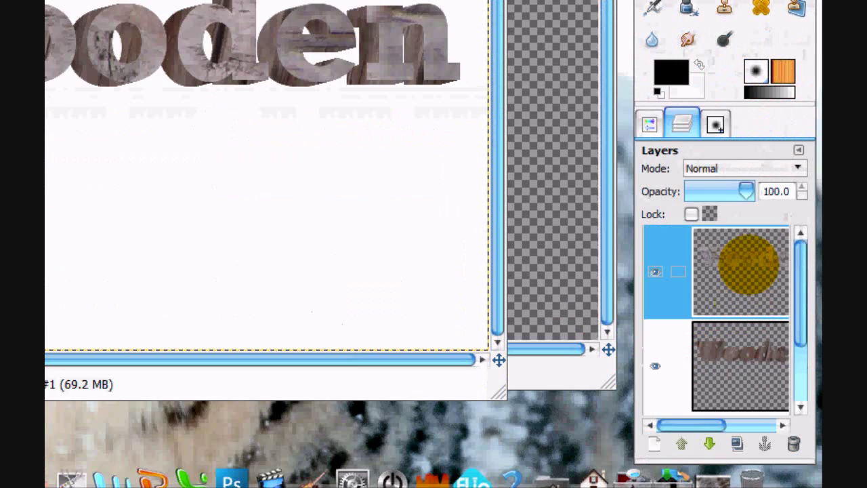
right_click(610, 163)
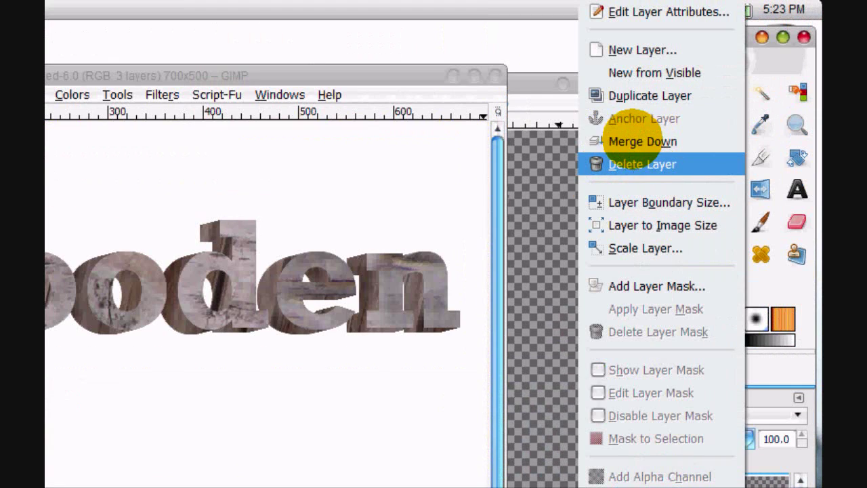
left_click(630, 140)
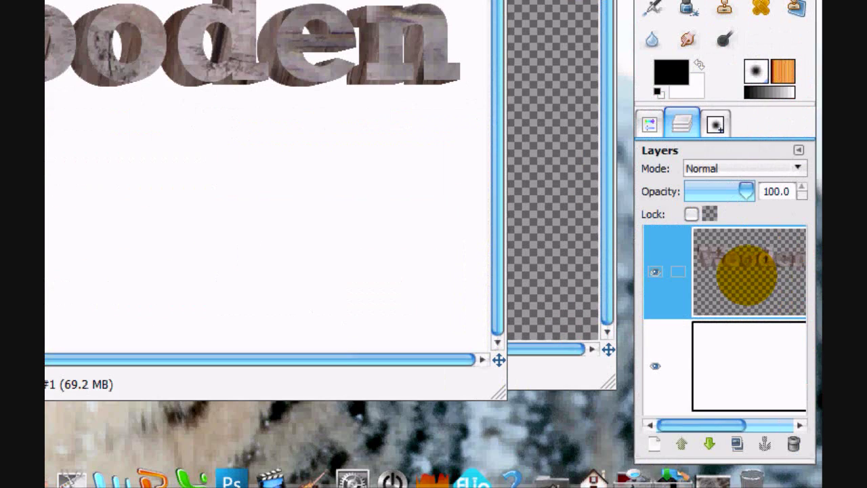
right_click(671, 257)
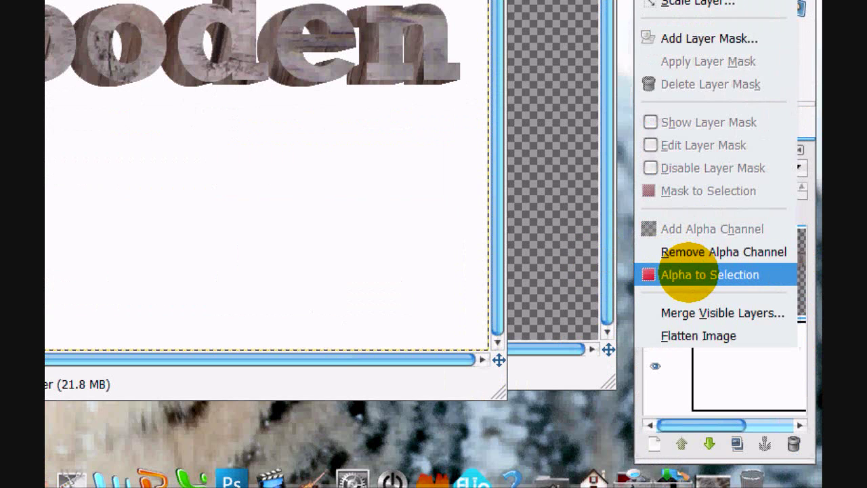
left_click(688, 274)
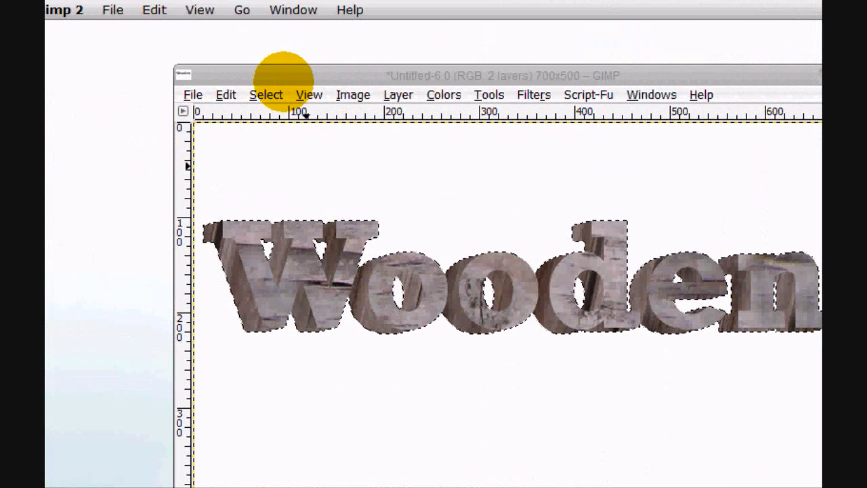
Apply a first feather to the text selection, cancelling a Grow attempt.
left_click(266, 94)
left_click(291, 63)
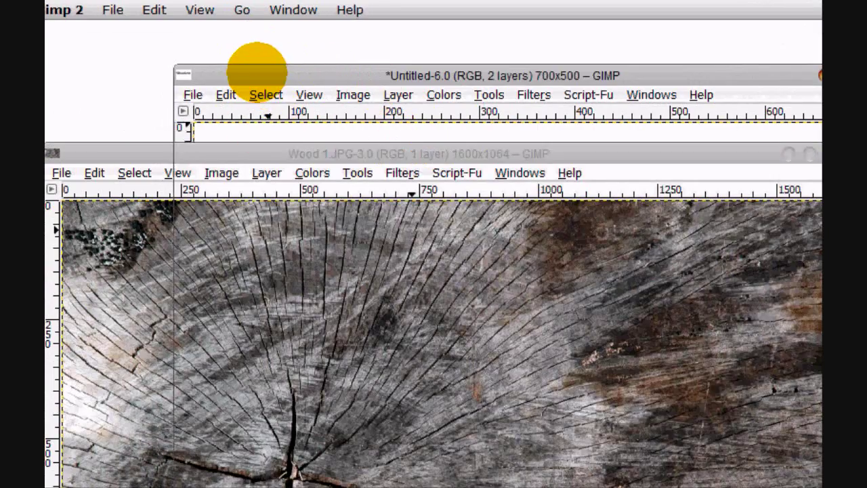
left_click(257, 71)
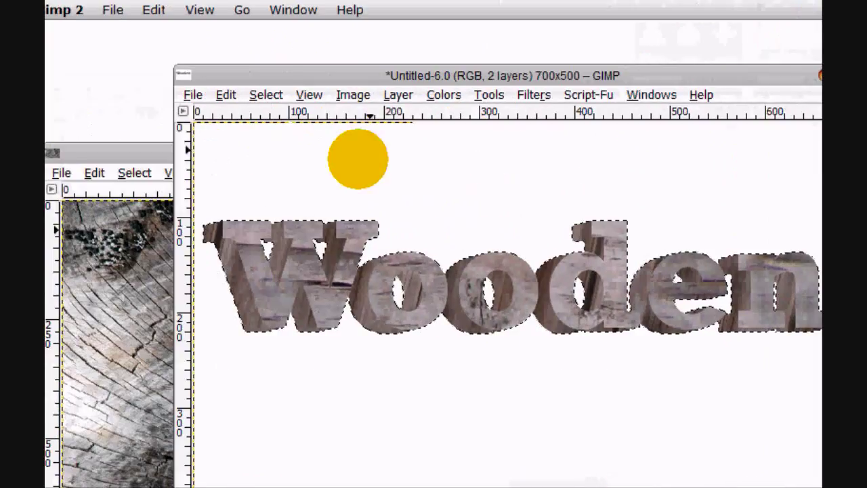
left_click(265, 94)
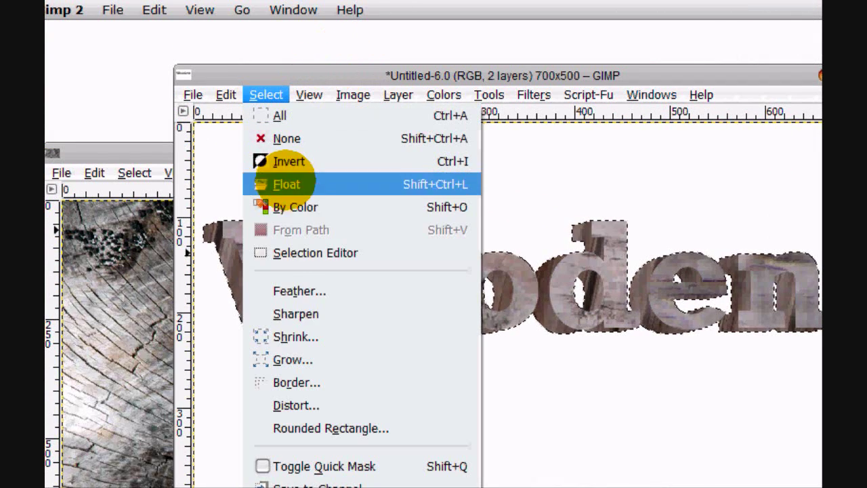
left_click(293, 290)
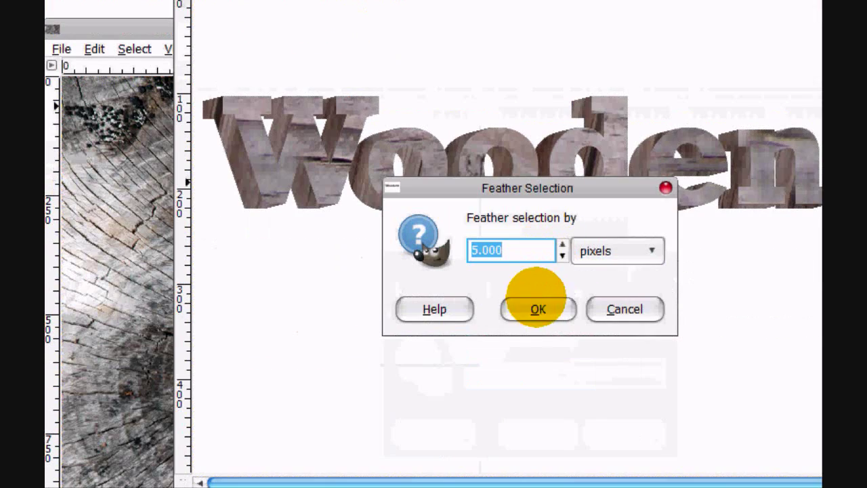
left_click(526, 313)
left_click(266, 95)
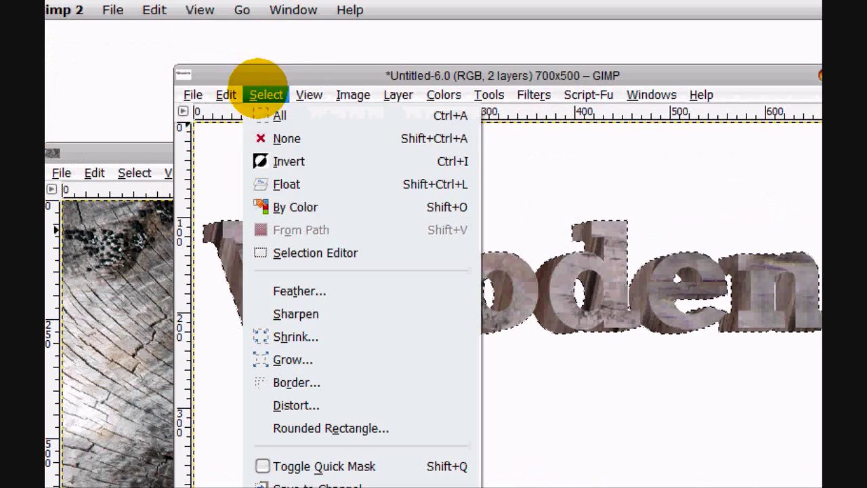
left_click(293, 359)
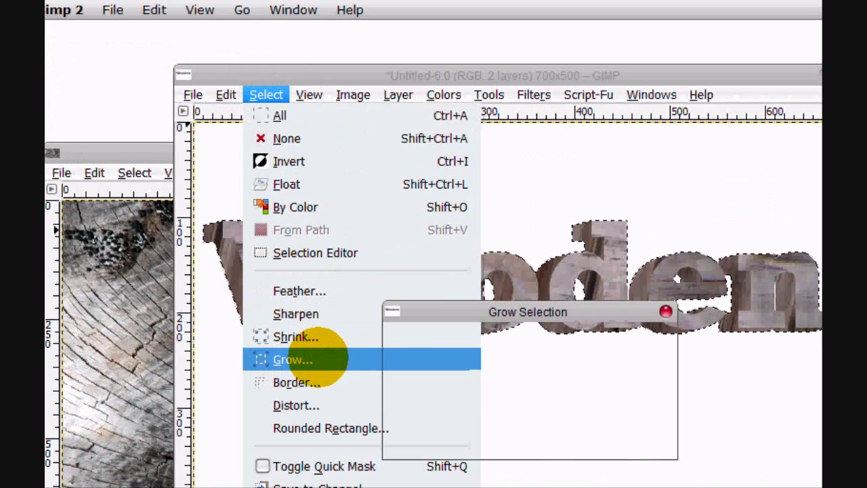
left_click(626, 432)
Feather the text selection by 43 pixels, then by 17 pixels.
left_click(336, 94)
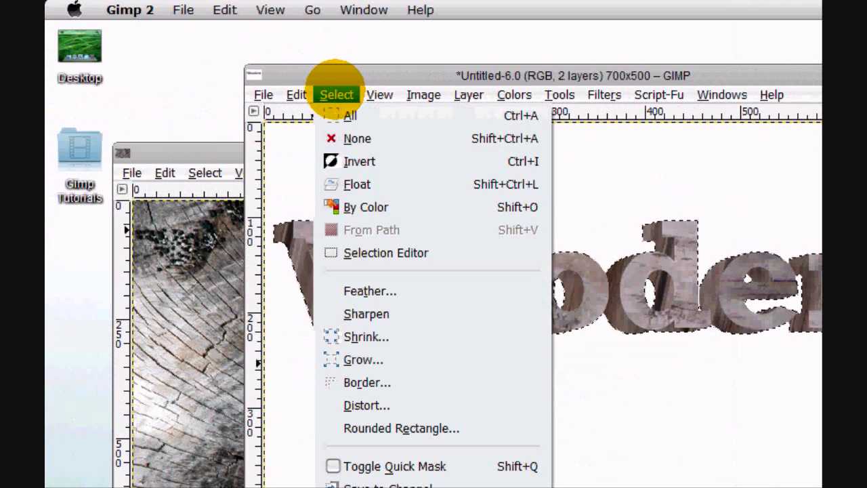
left_click(357, 166)
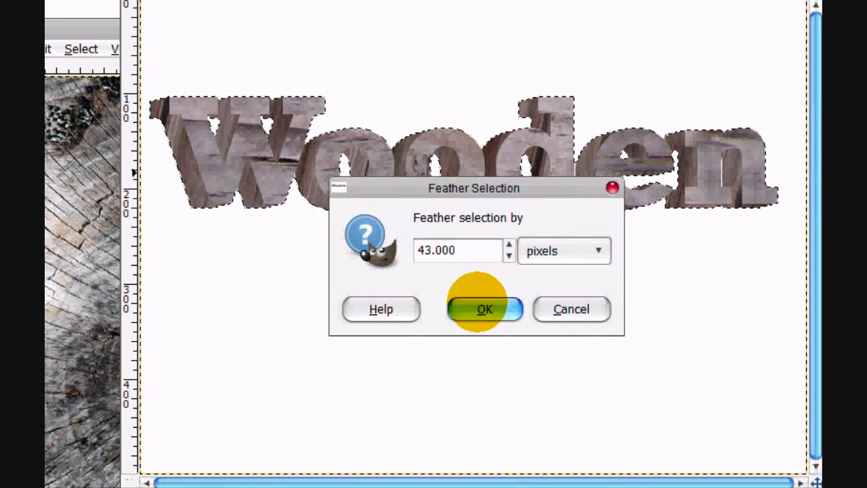
left_click(484, 309)
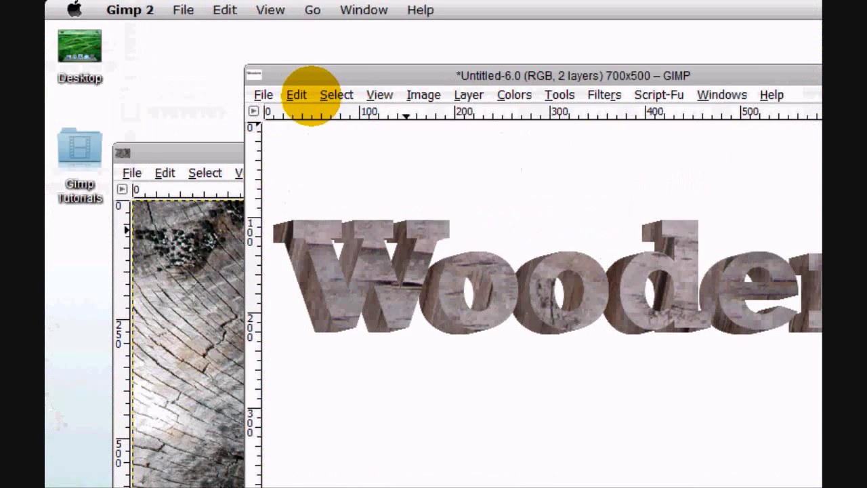
left_click(297, 95)
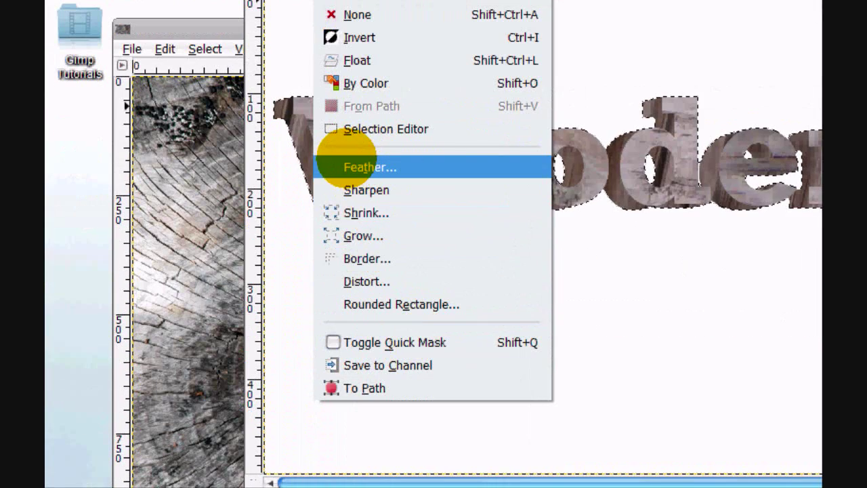
left_click(352, 288)
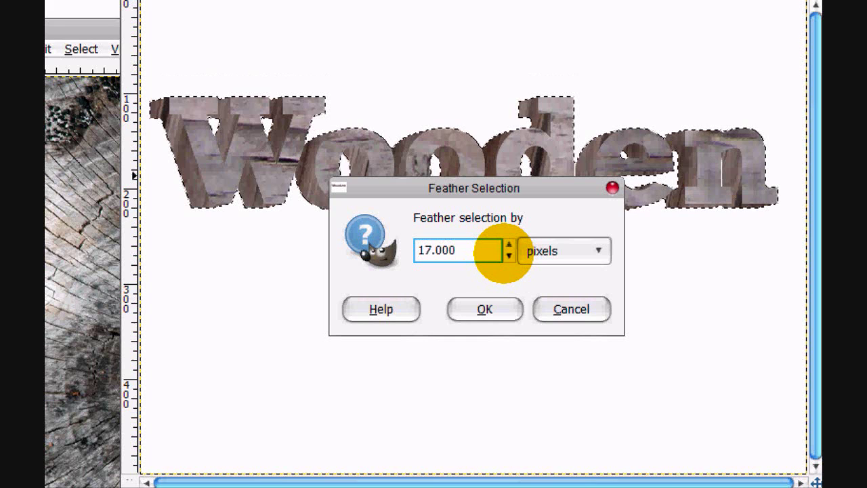
left_click(469, 308)
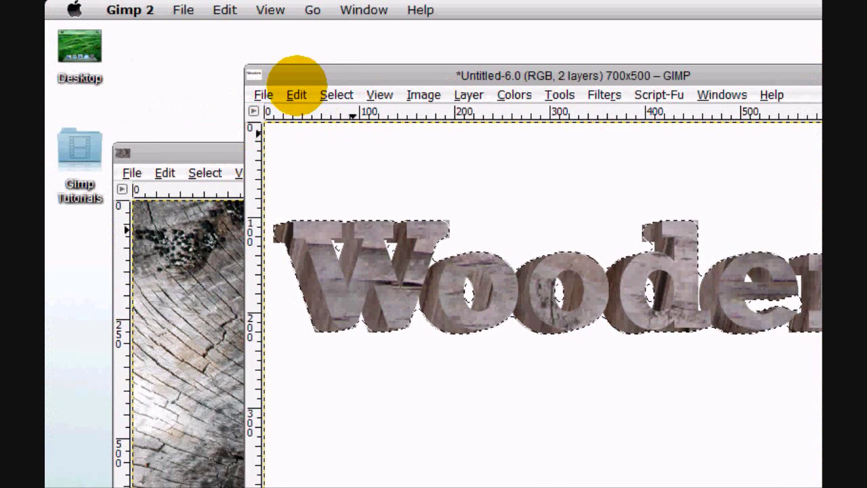
Cut the selected text, then undo the cut.
left_click(296, 92)
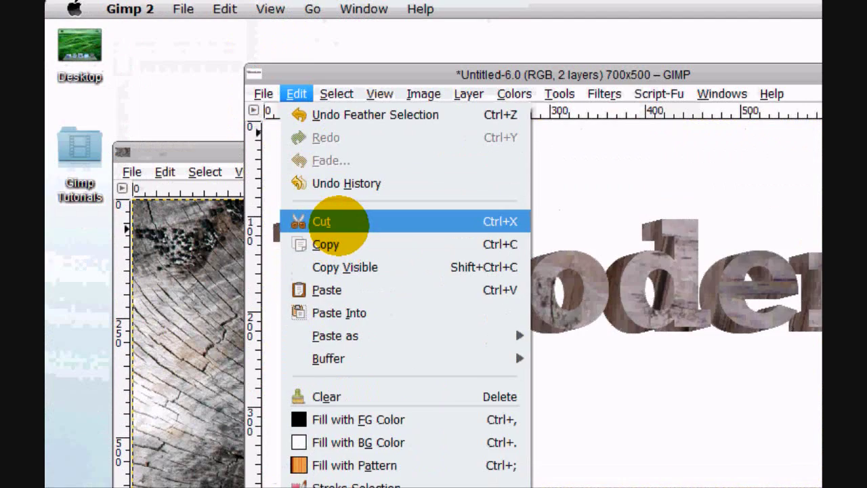
left_click(339, 221)
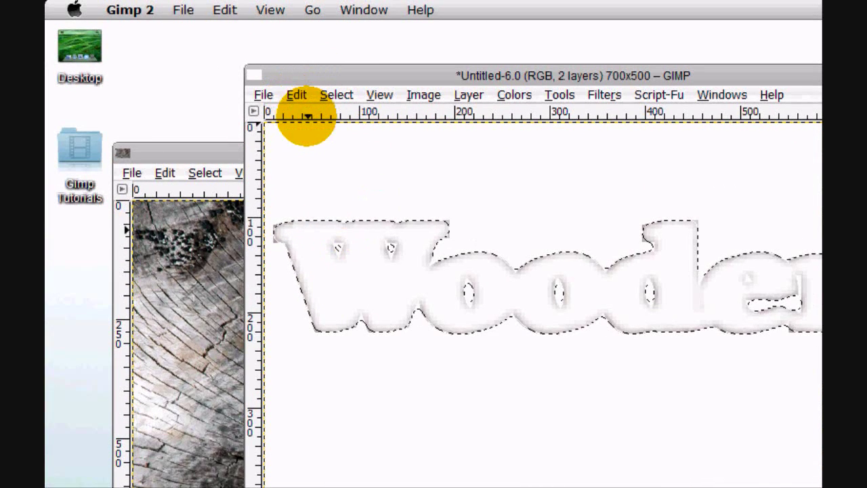
left_click(296, 95)
left_click(300, 113)
Invert the feathered selection, cut away the outer edges, and select none.
left_click(337, 94)
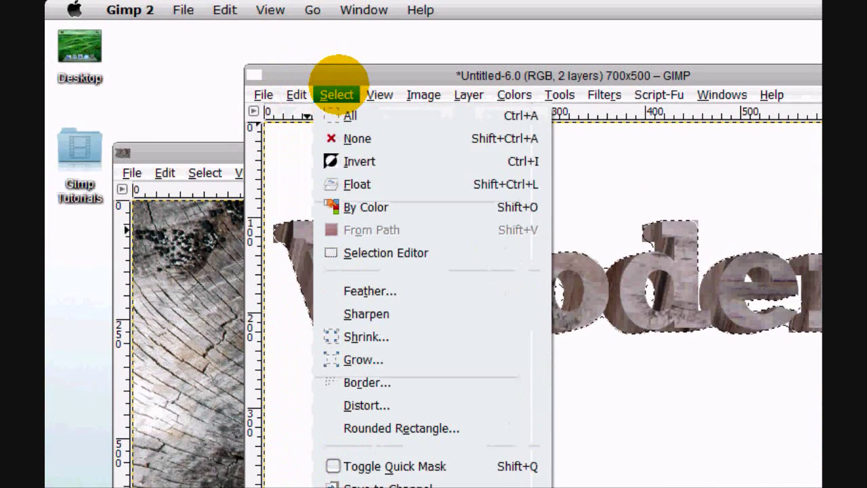
left_click(393, 161)
left_click(296, 94)
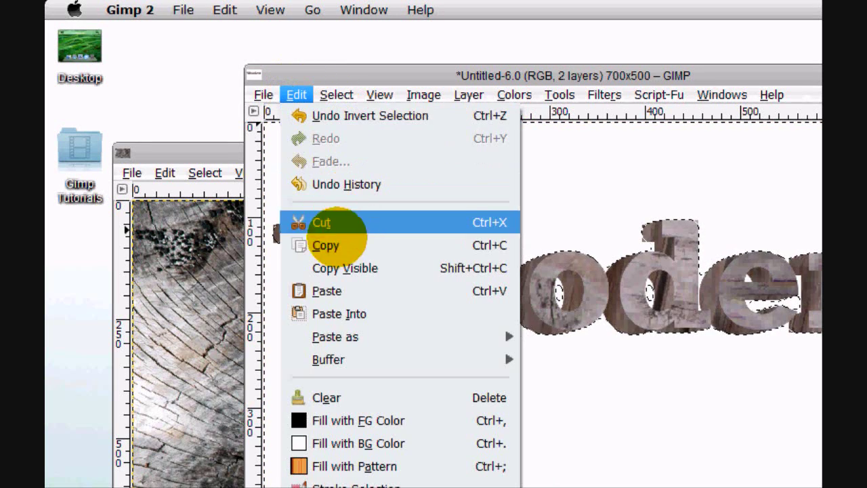
left_click(322, 222)
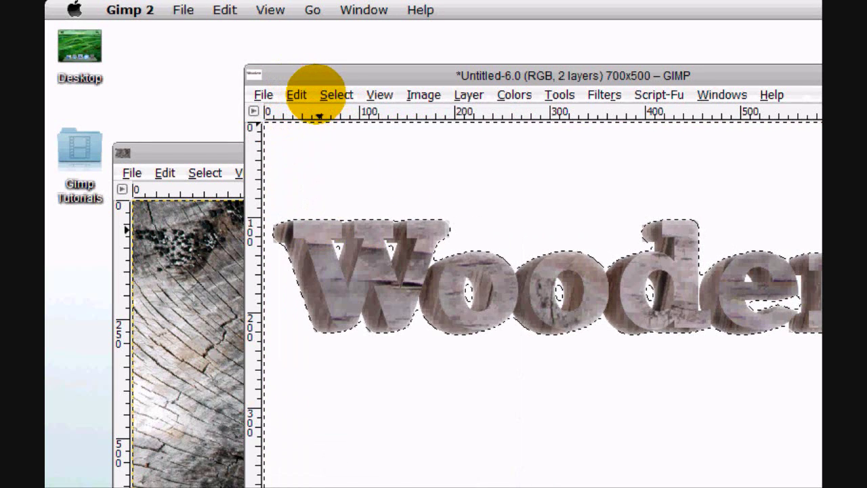
left_click(315, 95)
left_click(349, 138)
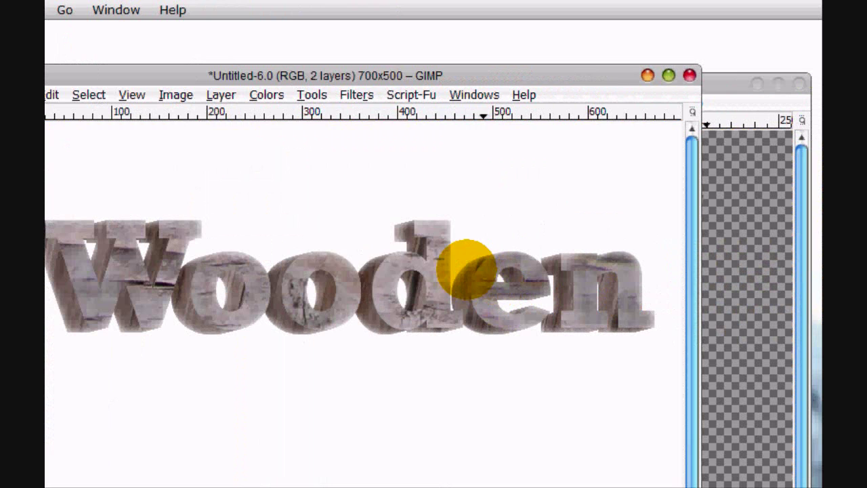
Close wood 4.JPG with Don't Save, leaving the mossy rock photo open.
key("ctrl+a")
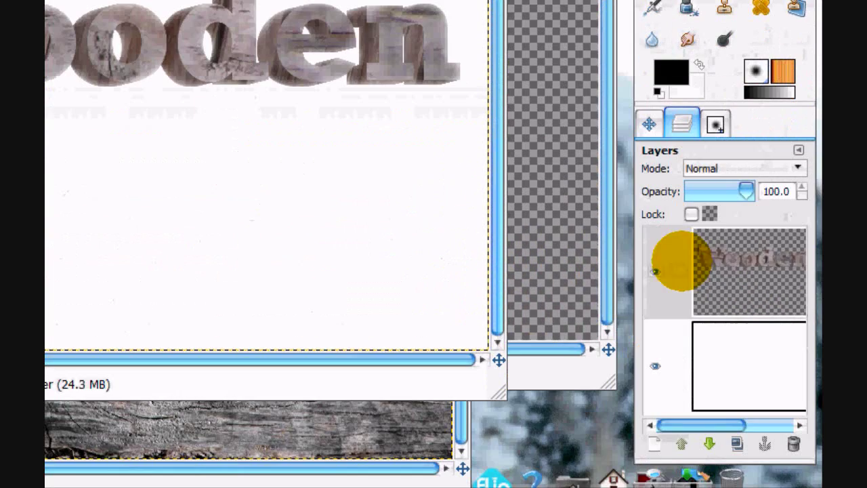
right_click(770, 251)
left_click(279, 74)
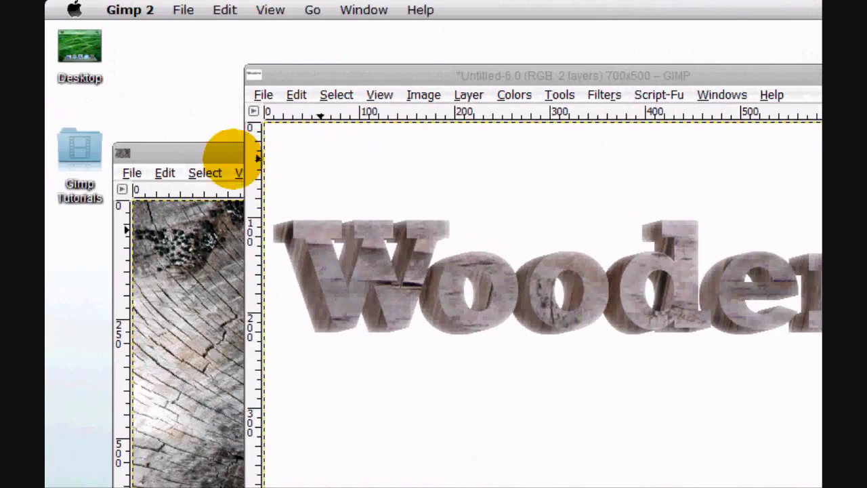
left_click(229, 151)
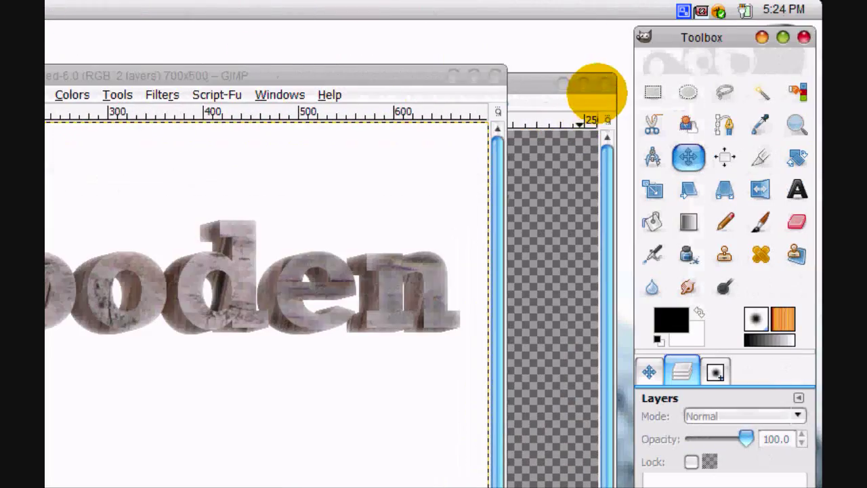
left_click(529, 154)
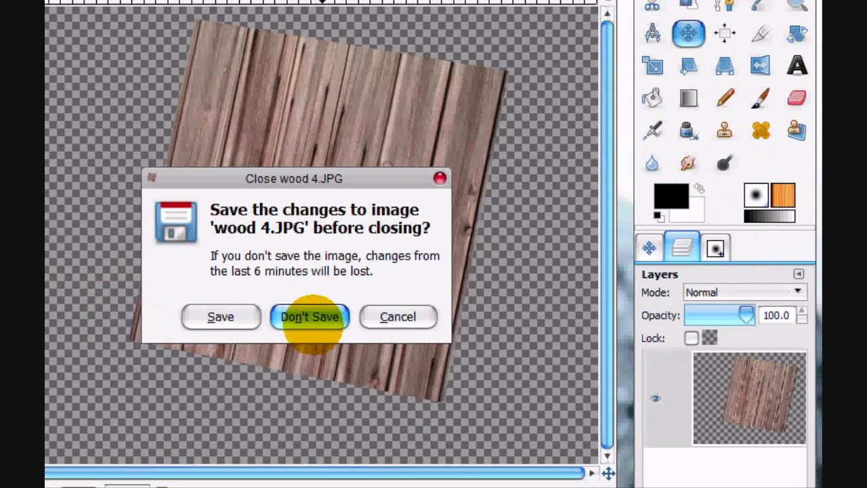
left_click(291, 313)
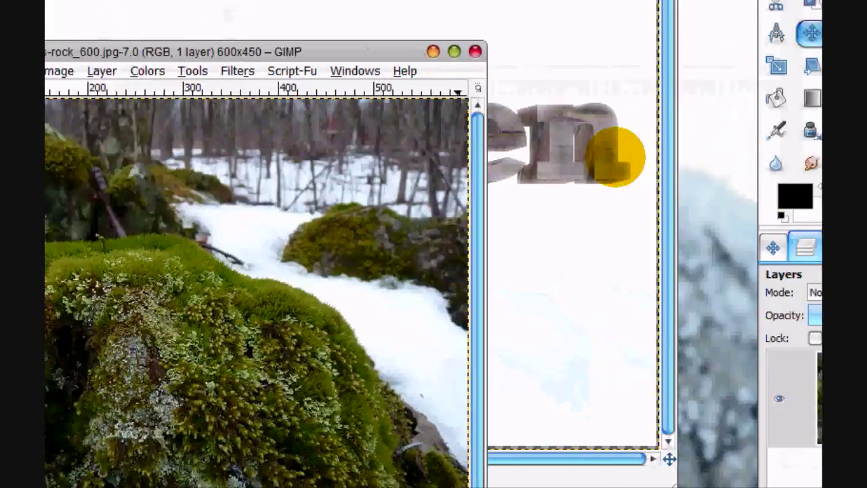
Select the Clone tool and set its brush scale to 1.06.
left_click(847, 128)
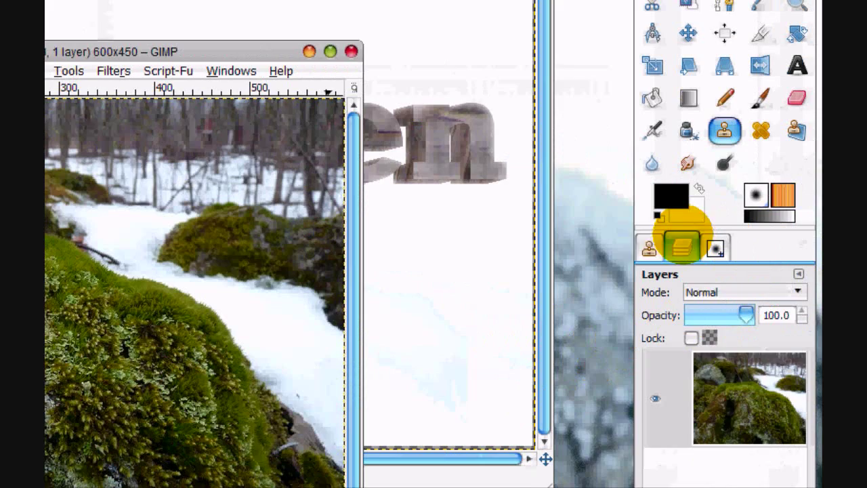
left_click(648, 243)
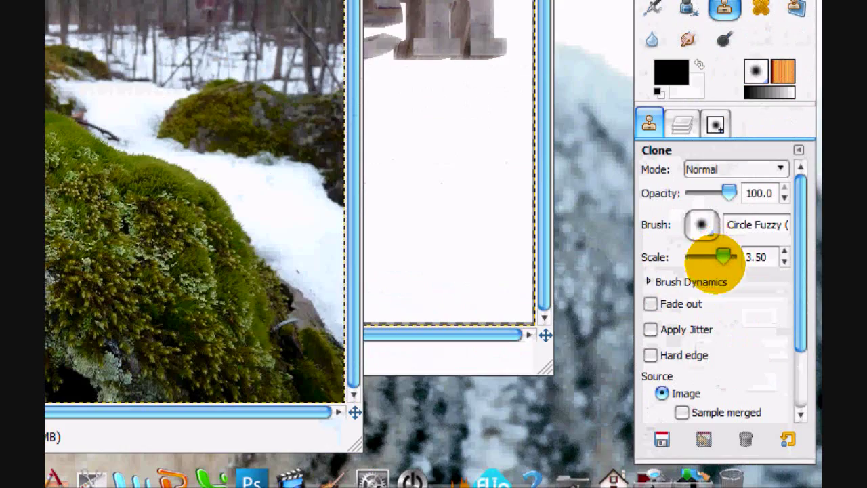
left_click_drag(723, 256, 715, 254)
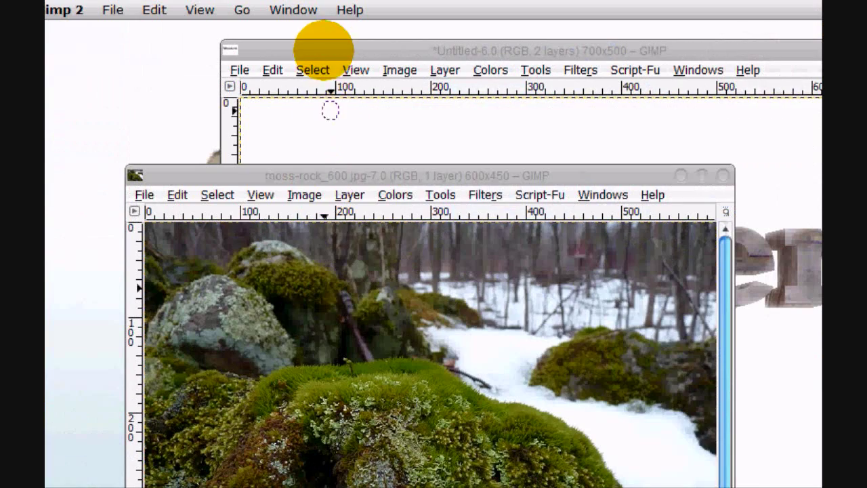
Add a new transparent-fill layer above the Wooden text layer.
left_click(320, 40)
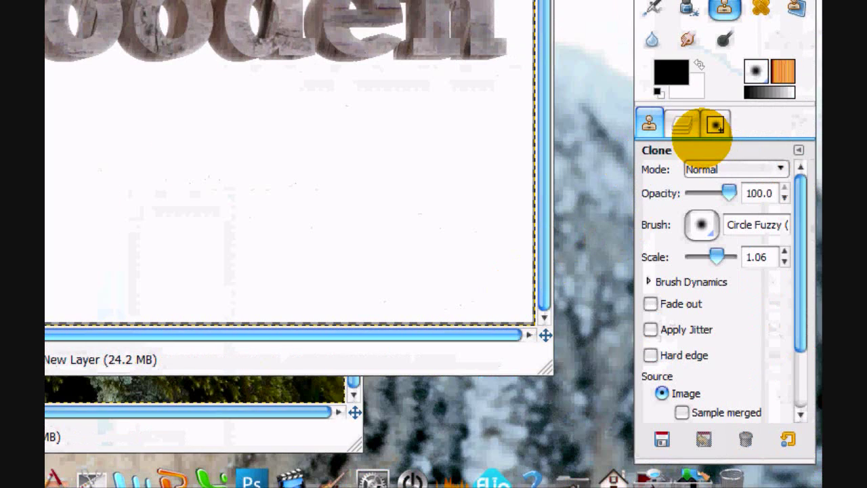
left_click(685, 125)
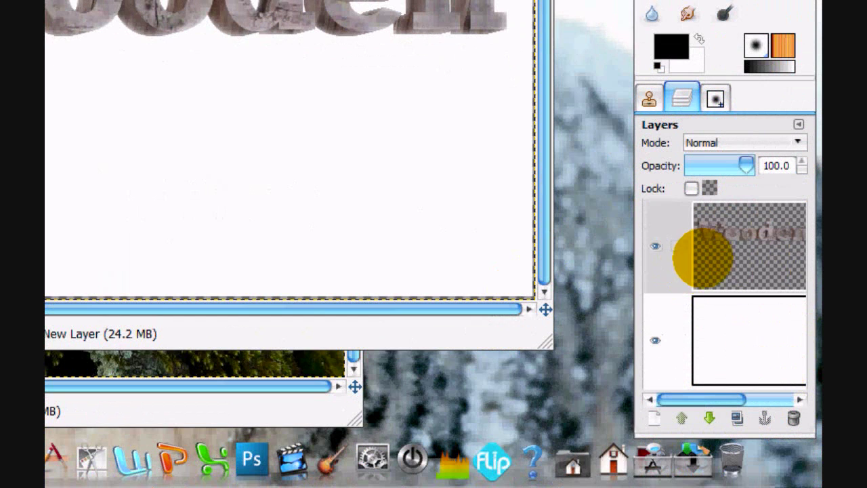
left_click(706, 254)
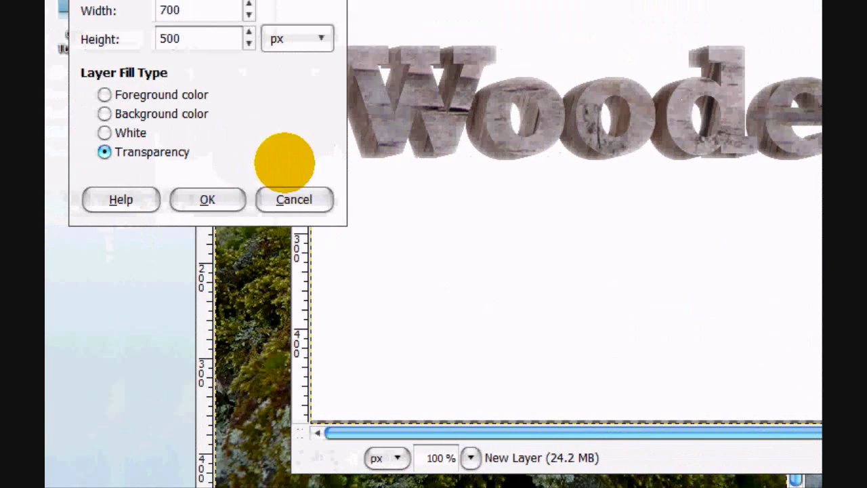
left_click(207, 198)
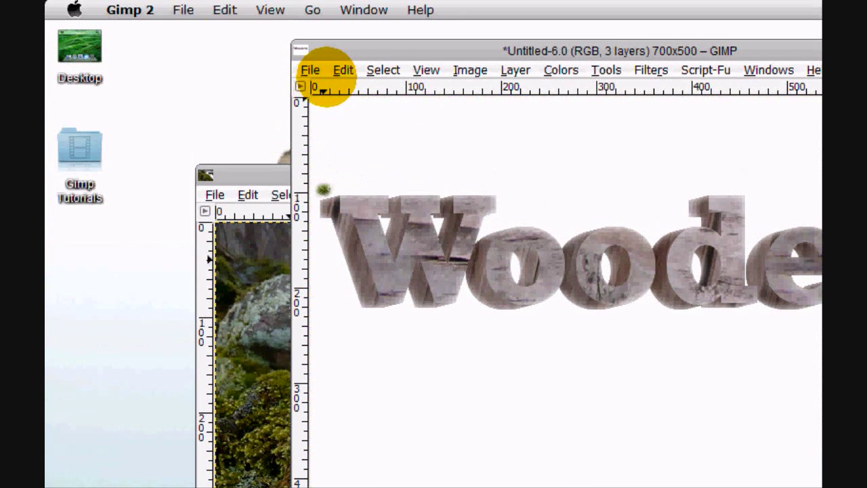
Sample moss from the rock photo and clone it along the letter tops, starting with the W.
left_click(343, 44)
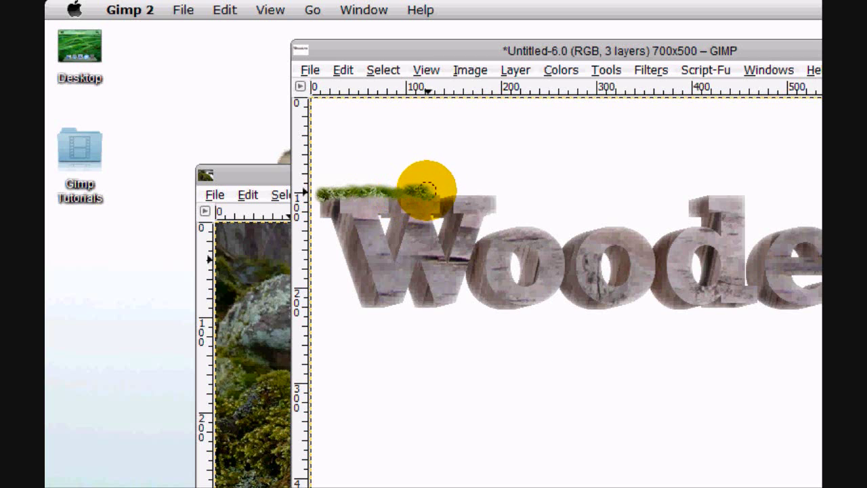
left_click(284, 177)
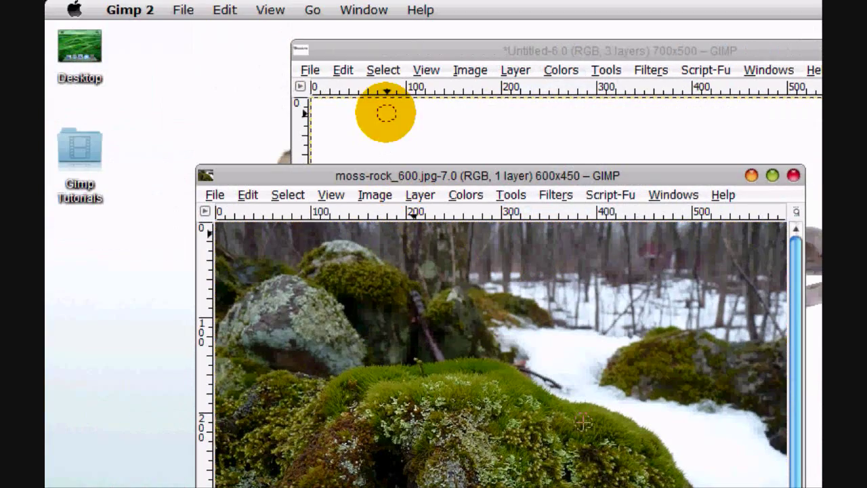
left_click(383, 64)
left_click_drag(402, 182, 420, 180)
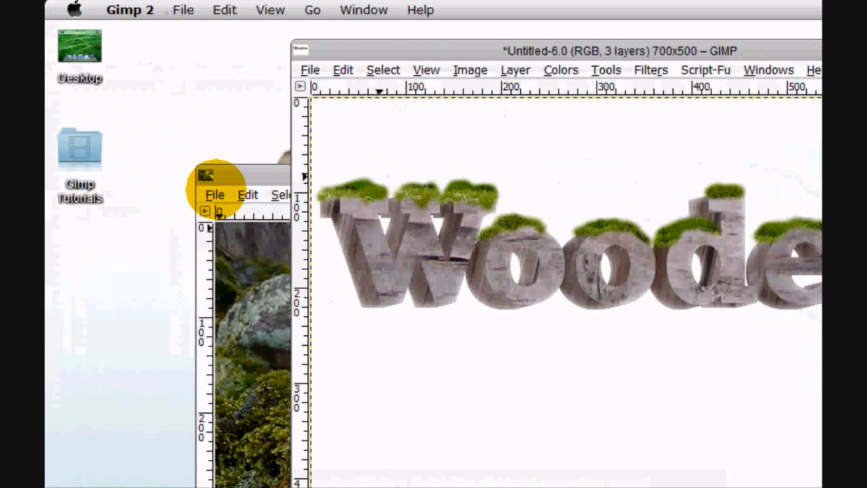
Close the moss-rock photo and scale the garden layer to 1600×1197 pixels, proportions linked.
left_click(232, 171)
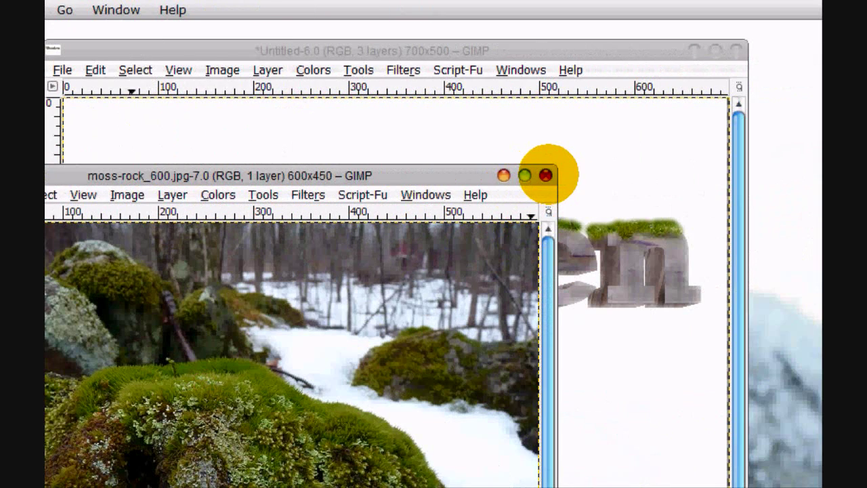
left_click(545, 175)
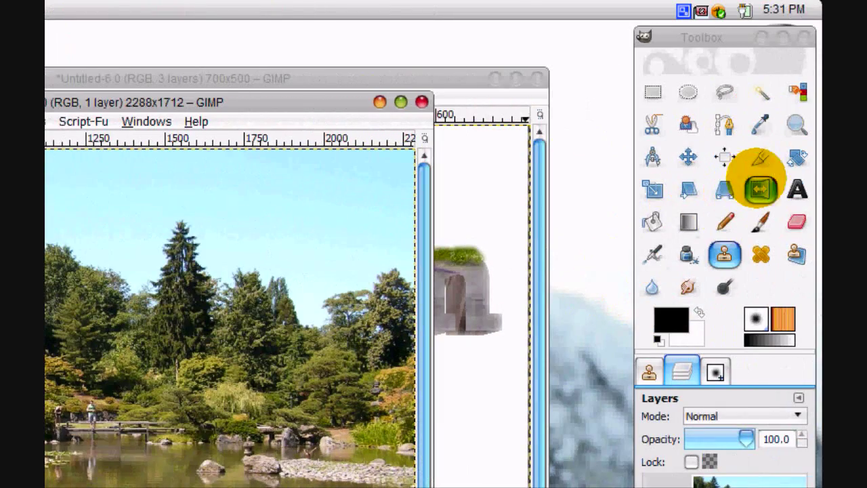
left_click(652, 189)
left_click(335, 305)
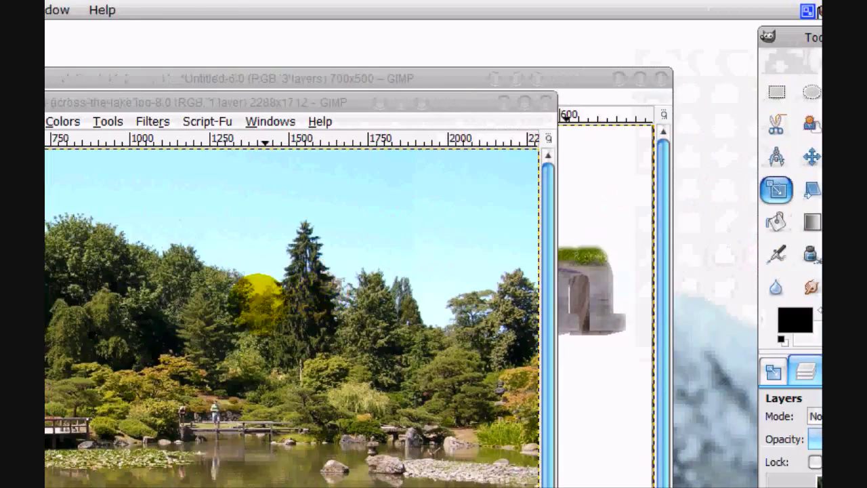
type("1600")
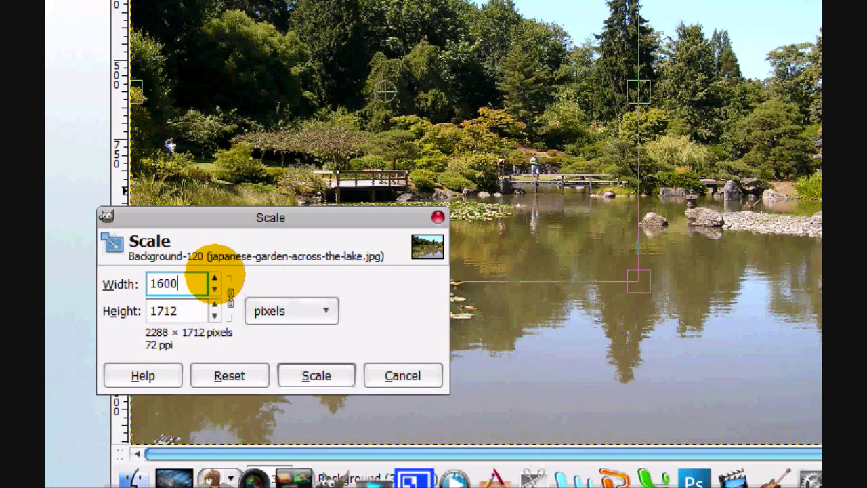
key("Tab")
left_click(317, 375)
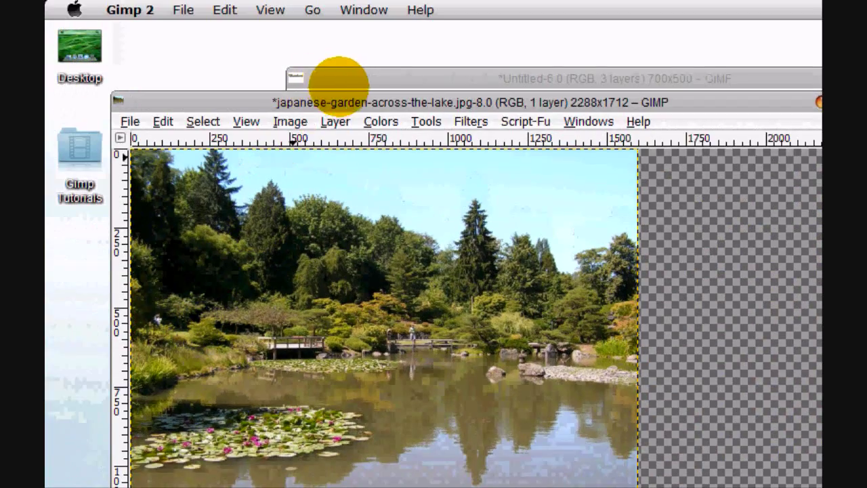
Add a new transparent layer above the Background layer, with the Clone tool set to clone from another image.
left_click_drag(342, 100, 542, 329)
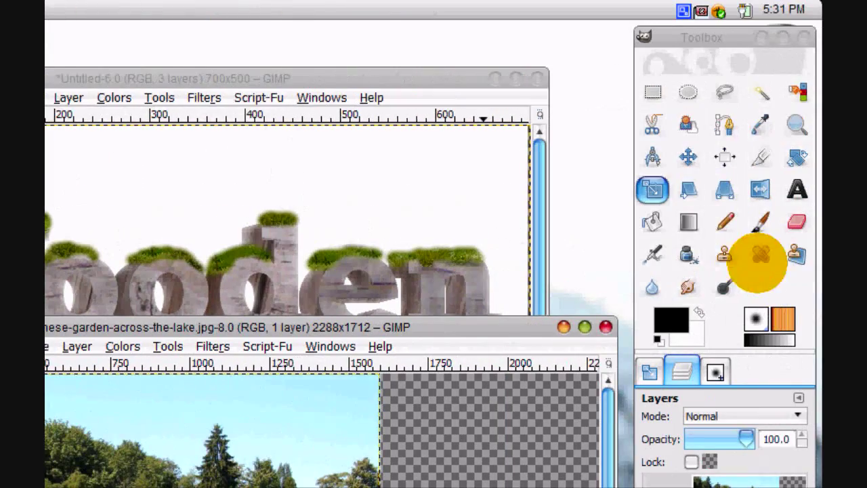
left_click(866, 251)
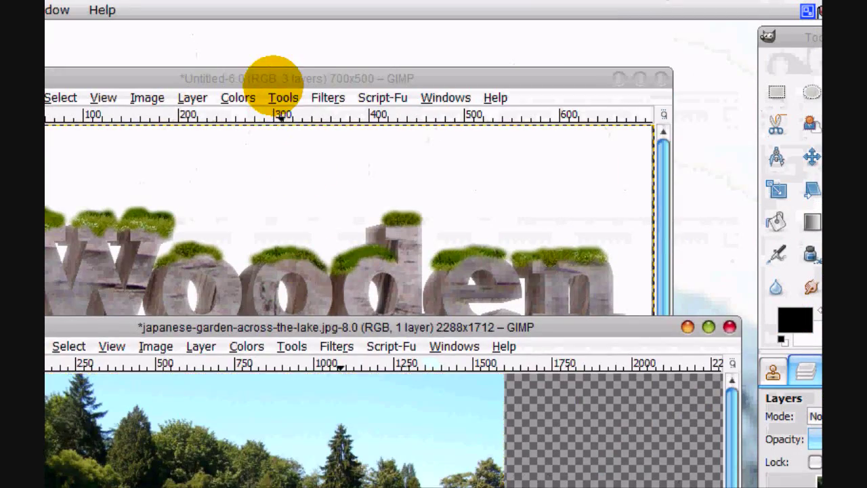
left_click(262, 178)
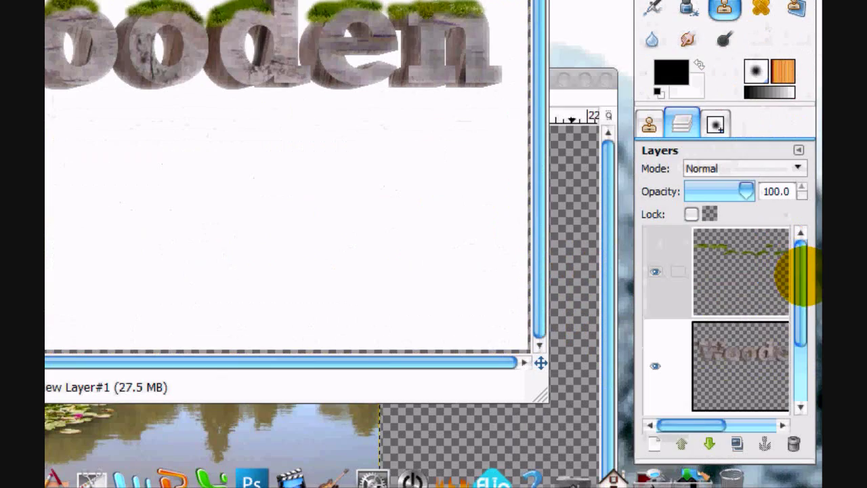
left_click_drag(796, 271, 797, 344)
left_click(678, 352)
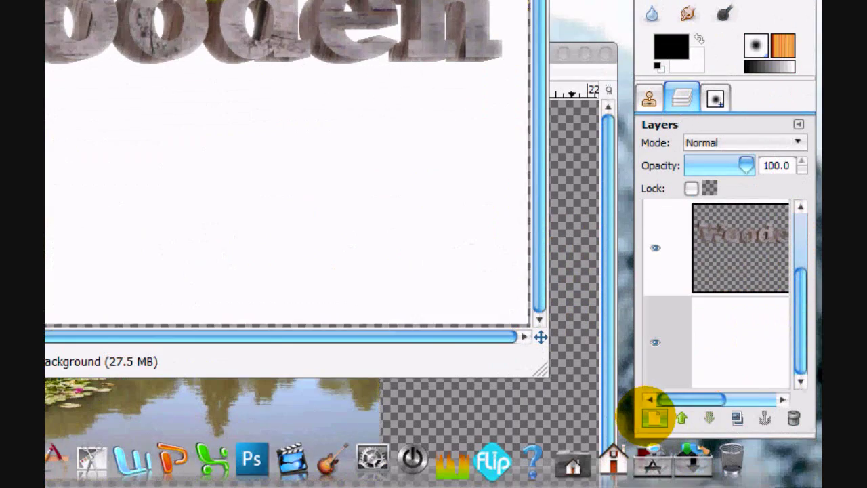
left_click(654, 419)
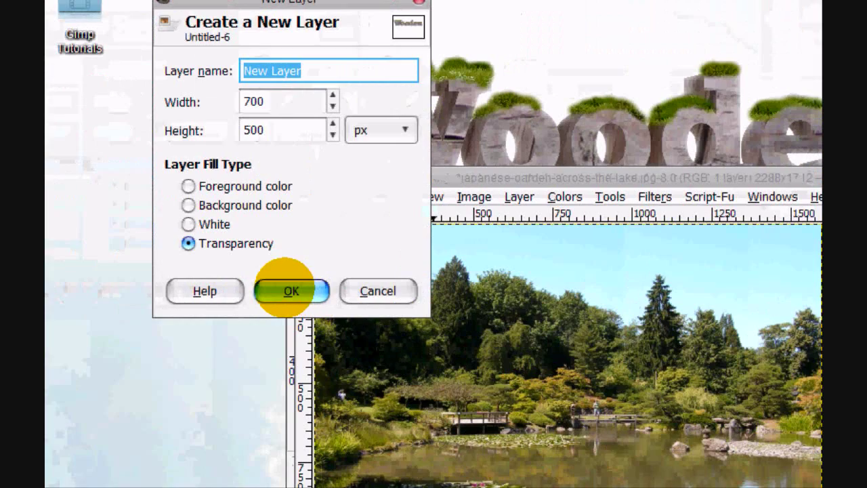
left_click(290, 291)
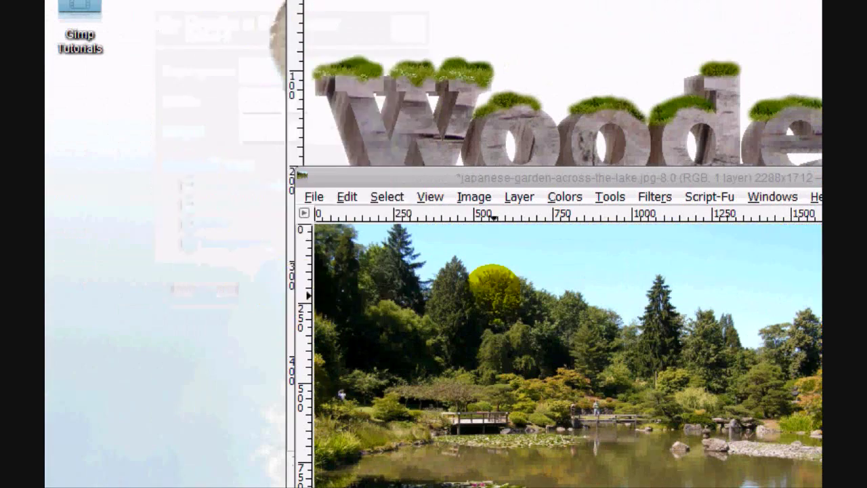
left_click_drag(793, 271, 796, 332)
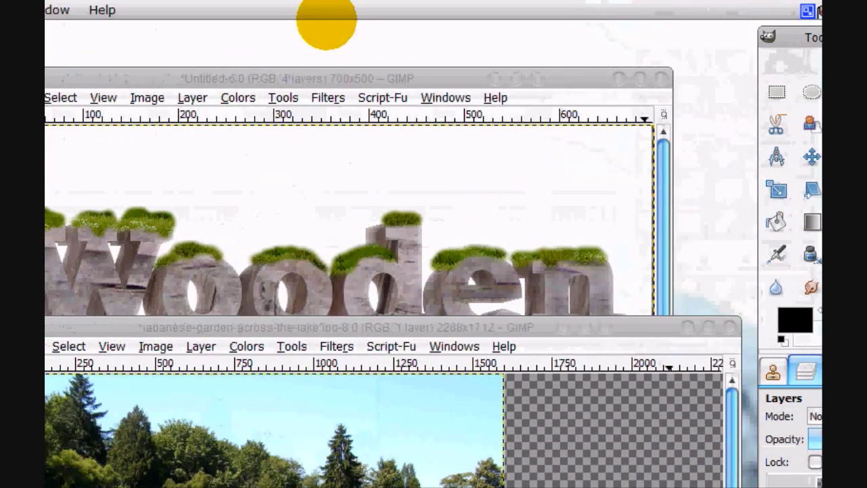
left_click(321, 76)
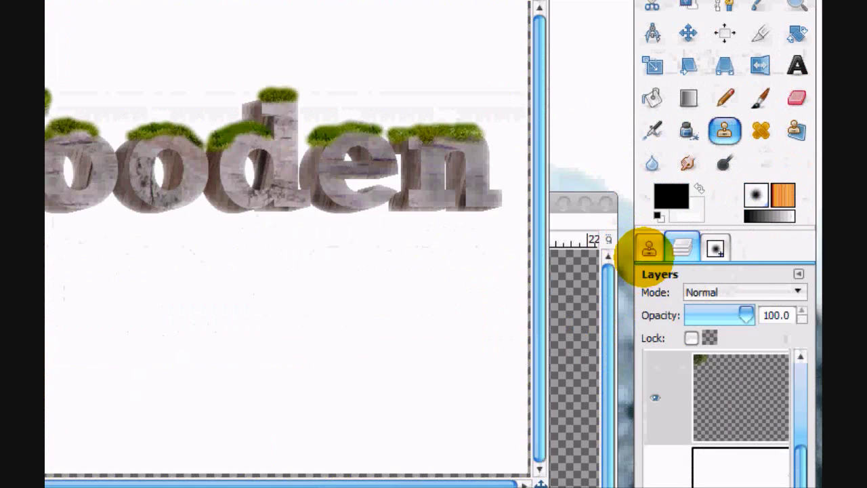
Enlarge the clone brush and paint garden trees across the canvas top, covering the yellow patch.
left_click(647, 248)
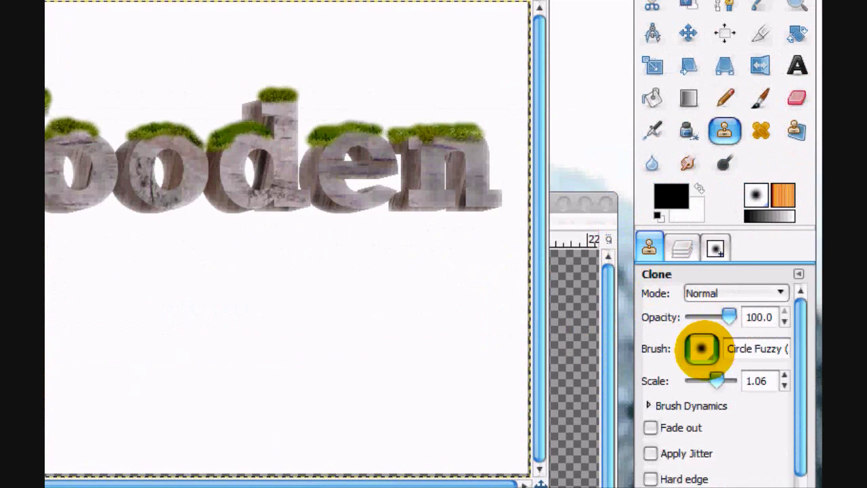
left_click_drag(717, 256, 721, 255)
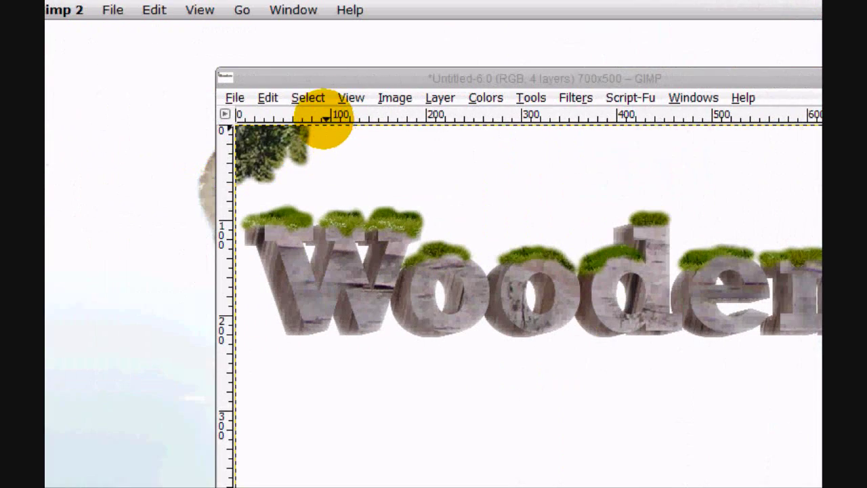
mouse_move(346, 125)
left_mouse_down()
mouse_move(315, 139)
mouse_move(368, 132)
mouse_move(422, 140)
mouse_move(476, 120)
mouse_move(453, 162)
left_mouse_up()
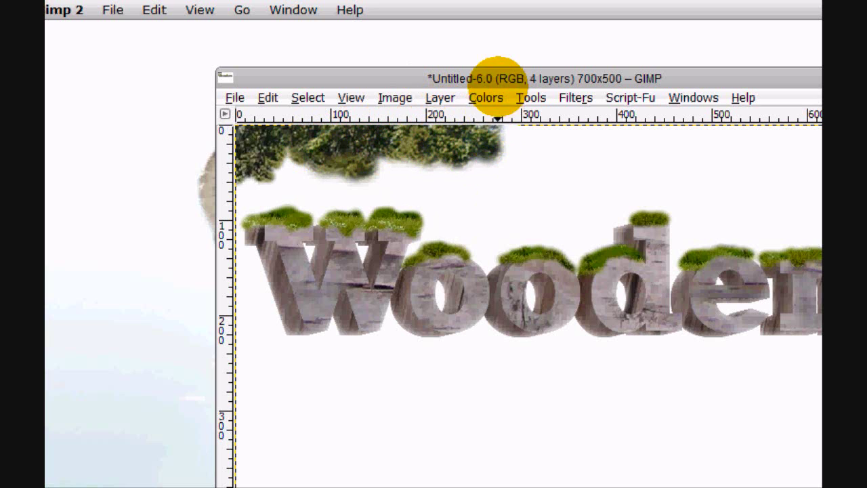
mouse_move(497, 77)
left_mouse_down()
mouse_move(481, 106)
mouse_move(519, 122)
mouse_move(558, 122)
mouse_move(433, 145)
mouse_move(476, 120)
mouse_move(492, 143)
mouse_move(561, 131)
left_mouse_up()
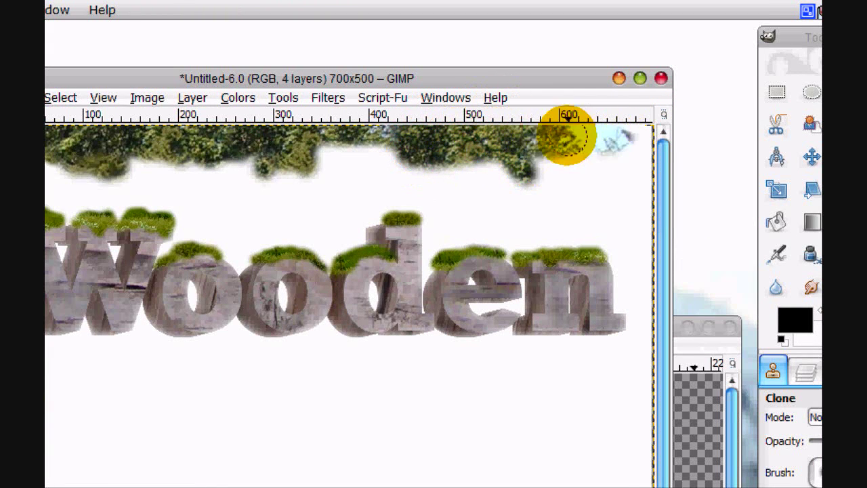
mouse_move(422, 139)
left_mouse_down()
mouse_move(508, 125)
mouse_move(488, 151)
mouse_move(526, 135)
mouse_move(453, 190)
mouse_move(352, 169)
mouse_move(488, 188)
mouse_move(355, 163)
mouse_move(211, 158)
mouse_move(201, 120)
mouse_move(162, 165)
mouse_move(65, 162)
left_mouse_up()
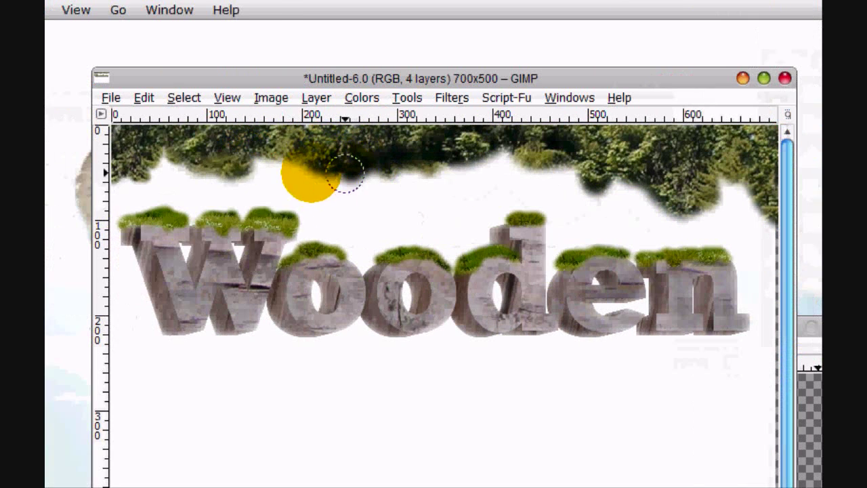
mouse_move(310, 177)
left_mouse_down()
mouse_move(248, 178)
mouse_move(329, 178)
mouse_move(290, 145)
mouse_move(277, 181)
mouse_move(337, 162)
mouse_move(397, 183)
mouse_move(577, 182)
mouse_move(494, 162)
mouse_move(548, 160)
mouse_move(563, 150)
mouse_move(551, 149)
left_mouse_up()
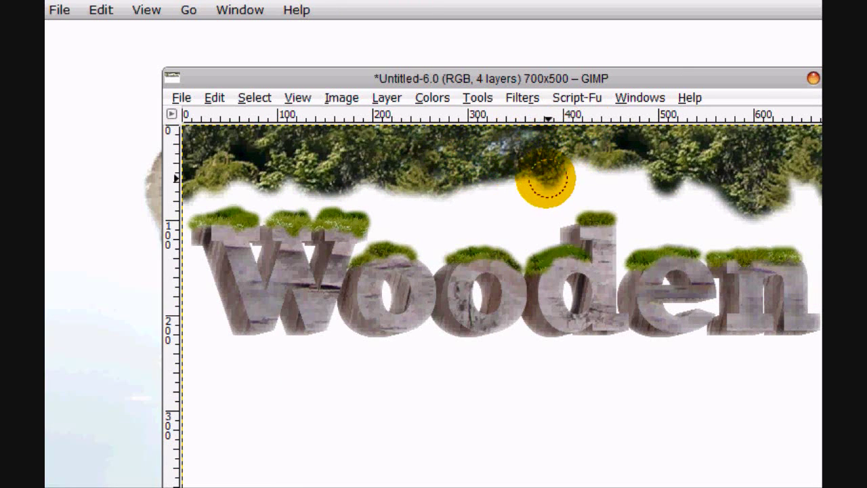
mouse_move(546, 180)
left_mouse_down()
mouse_move(600, 164)
mouse_move(615, 178)
mouse_move(373, 156)
mouse_move(499, 139)
mouse_move(519, 116)
mouse_move(348, 122)
mouse_move(435, 113)
mouse_move(506, 178)
left_mouse_up()
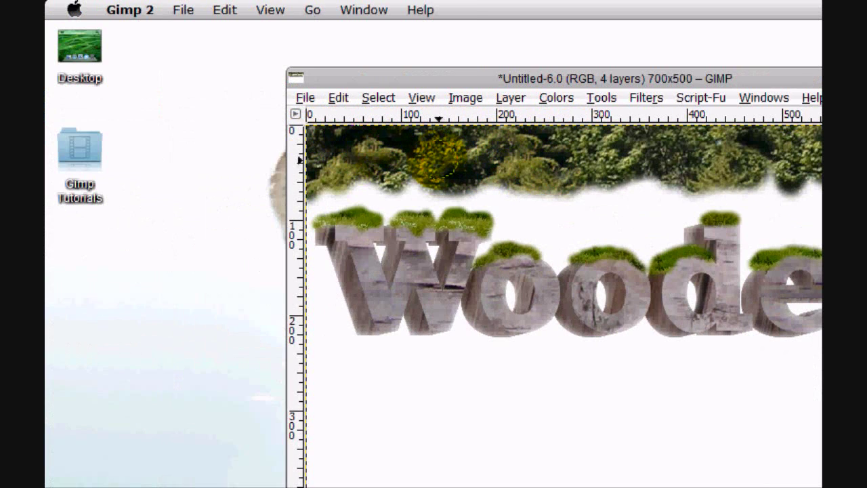
left_click_drag(438, 160, 373, 142)
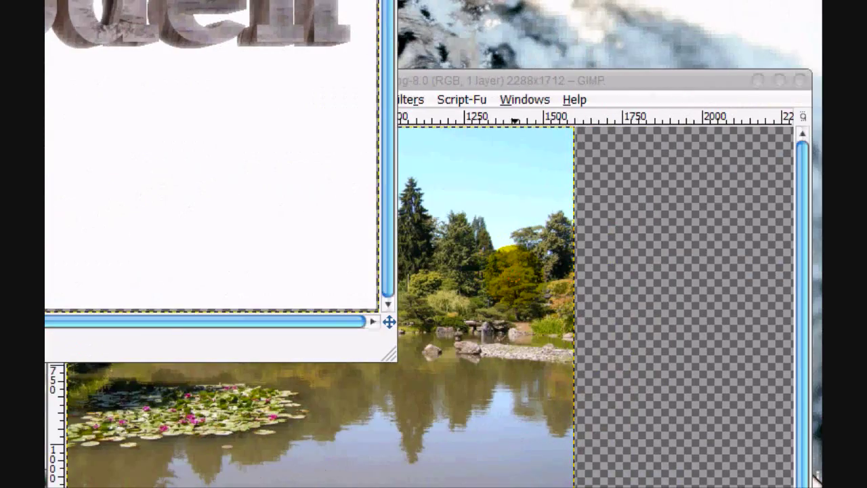
left_click(515, 276)
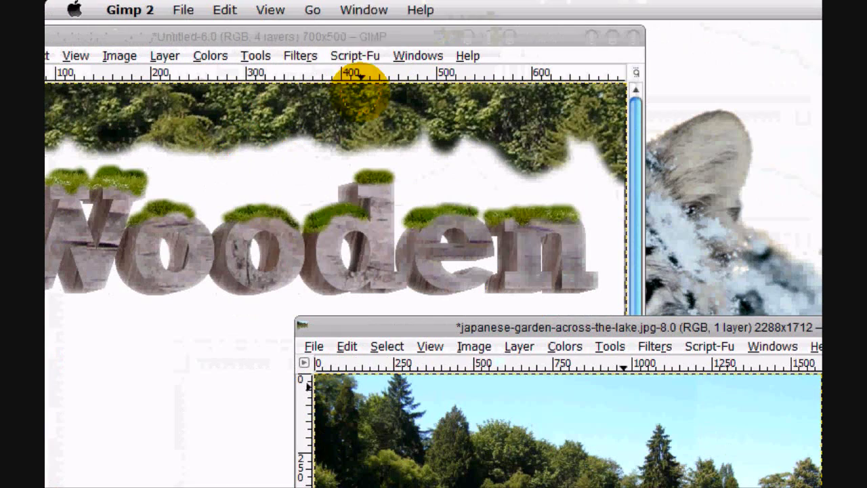
left_click(519, 32)
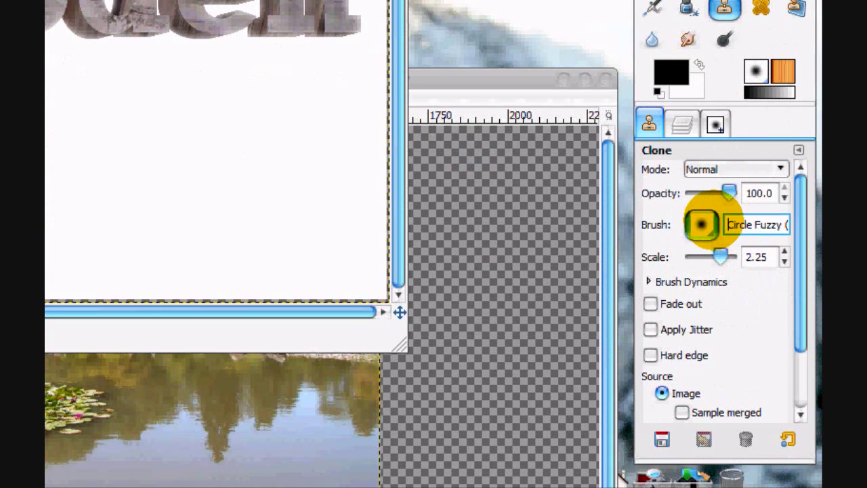
Add a left-edge guide and clone garden trees across the top with the Circle Fuzzy brush.
left_click(701, 224)
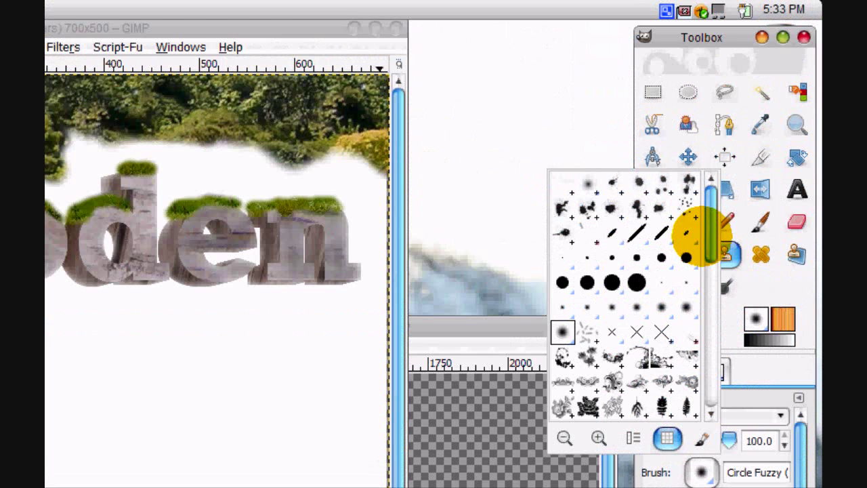
left_click_drag(704, 217, 708, 211)
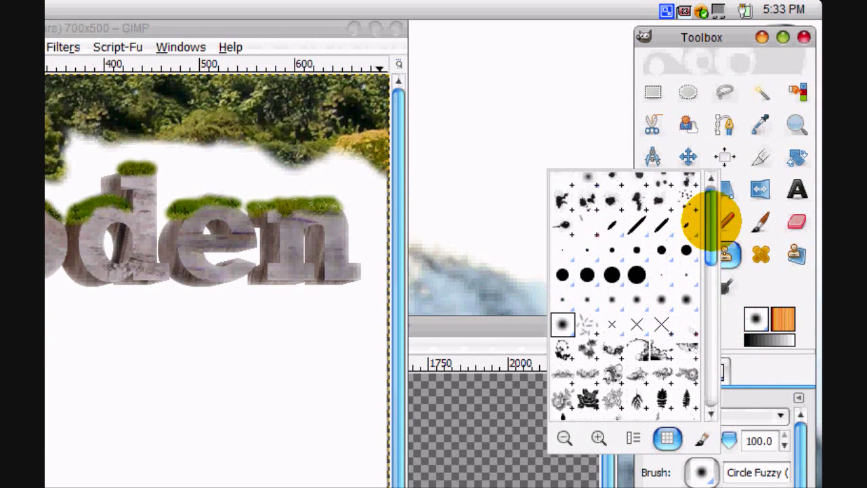
left_click(613, 274)
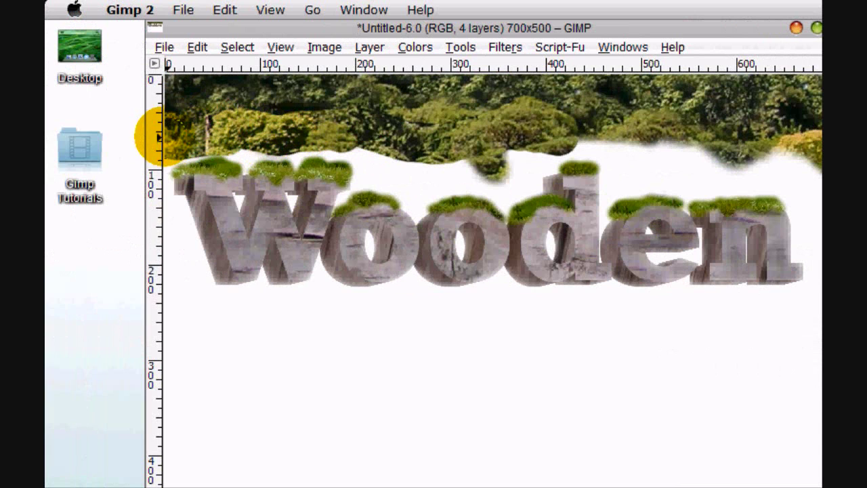
left_click_drag(157, 135, 164, 132)
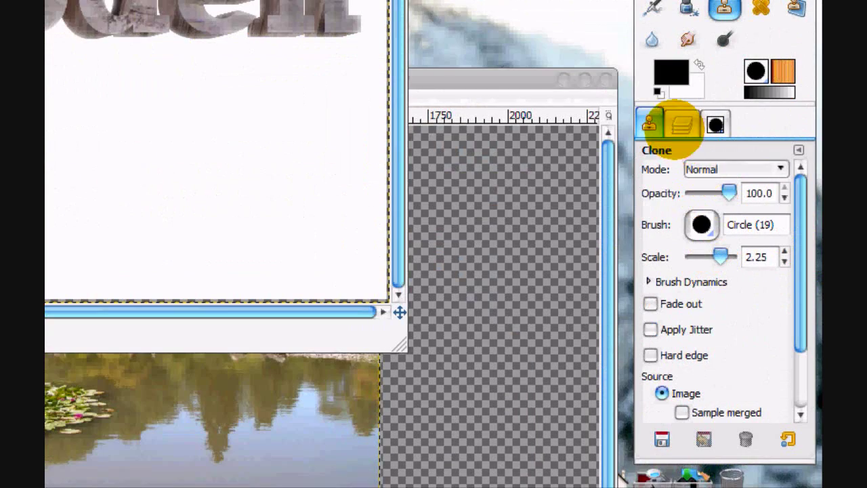
left_click(702, 224)
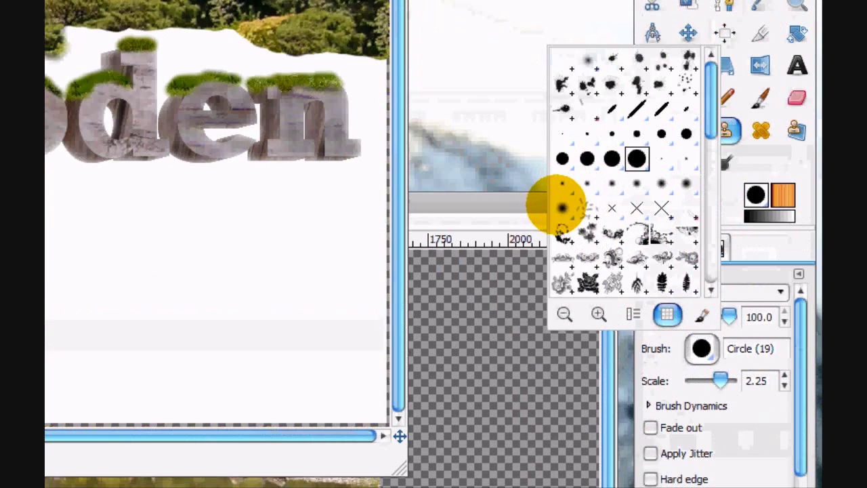
left_click(558, 203)
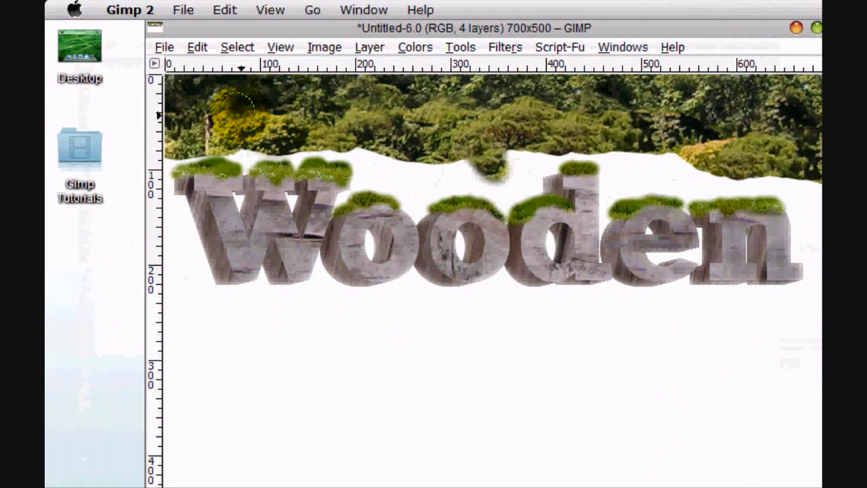
left_click(183, 142)
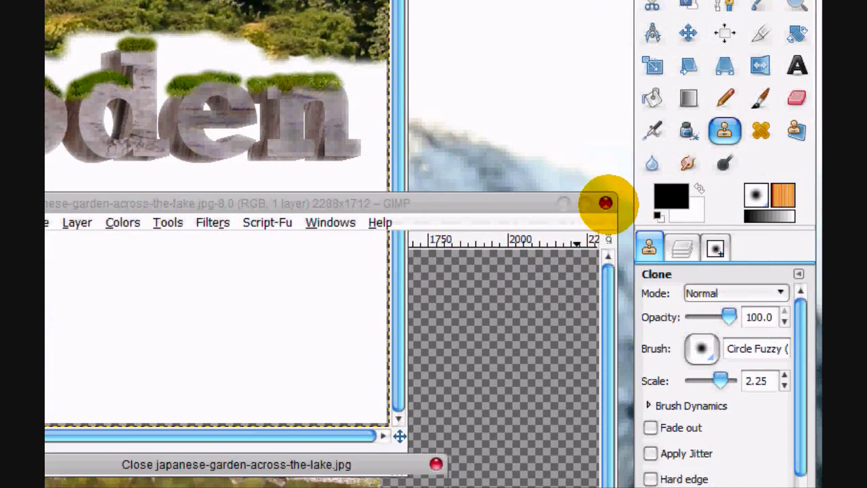
Close the japanese-garden photo without saving and make the bottom Background layer active.
left_click(605, 203)
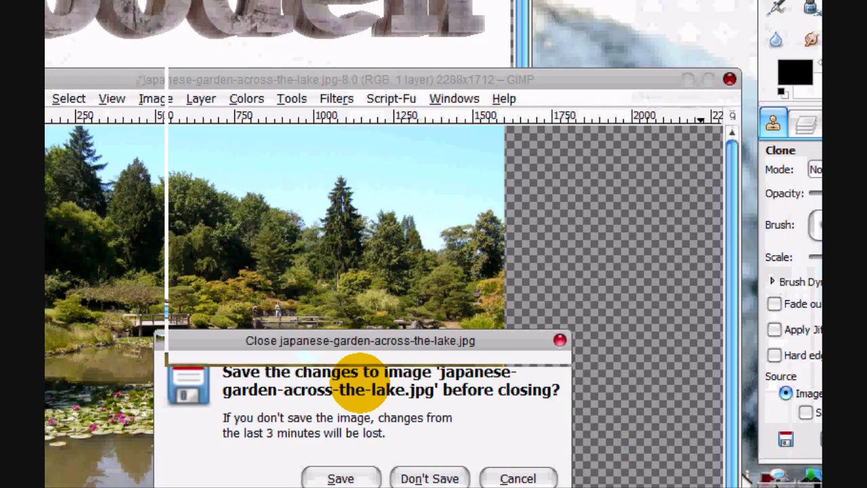
left_click(430, 452)
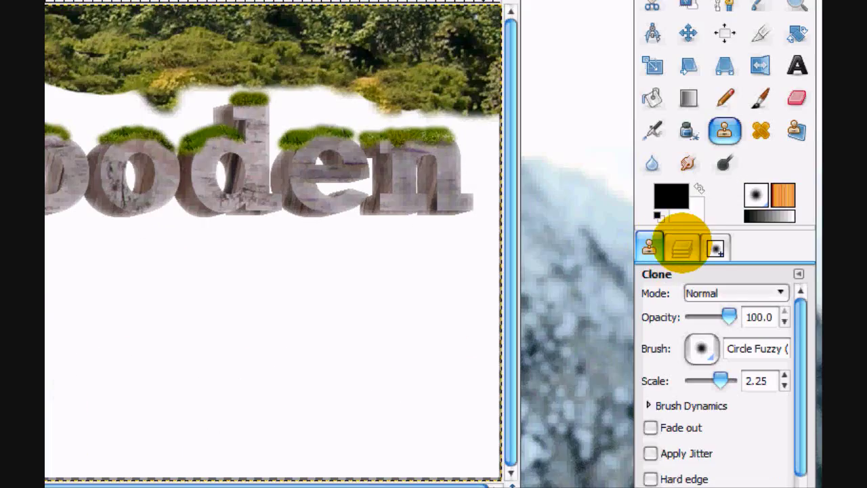
left_click(685, 244)
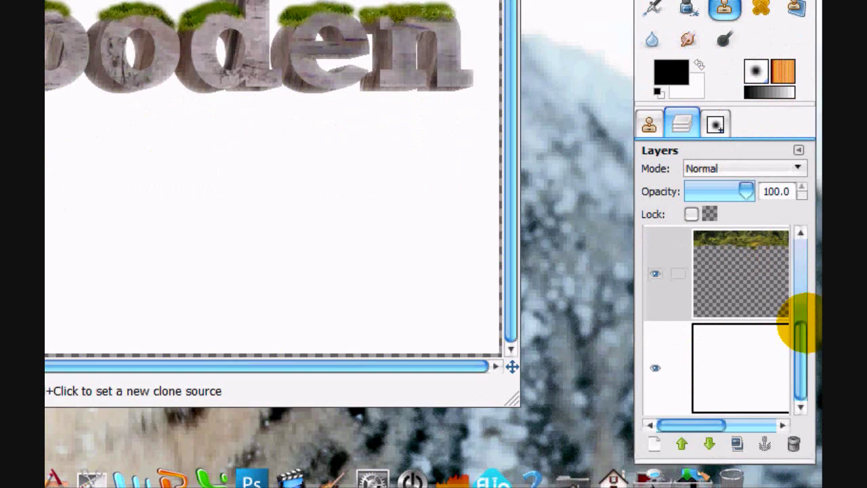
left_click(738, 351)
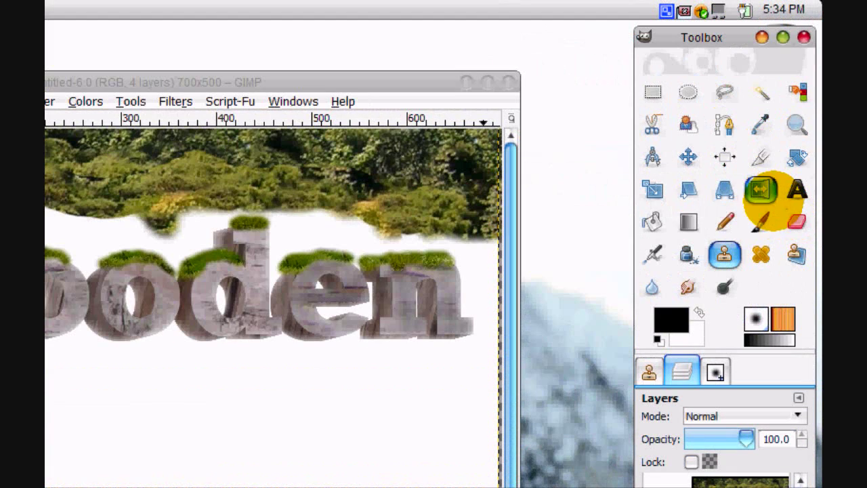
Set the foreground colour to dark green 196a00 and the background to light green 80b072.
left_click(671, 321)
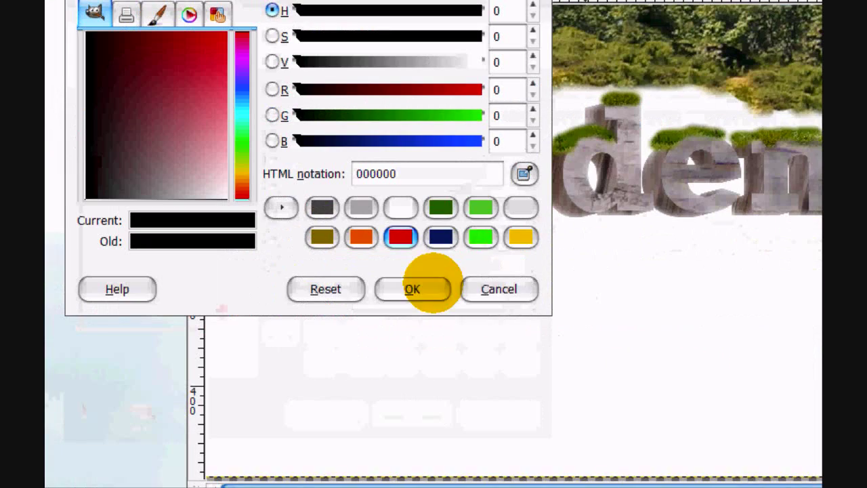
left_click(440, 207)
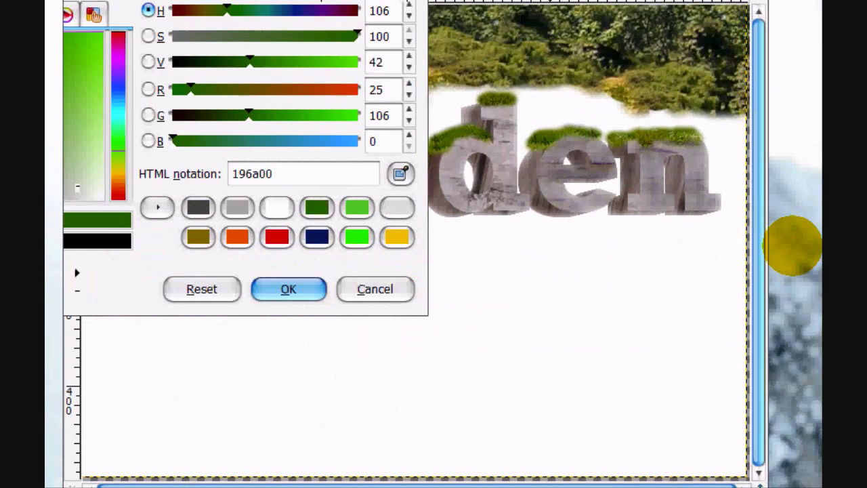
left_click(412, 289)
left_click(701, 211)
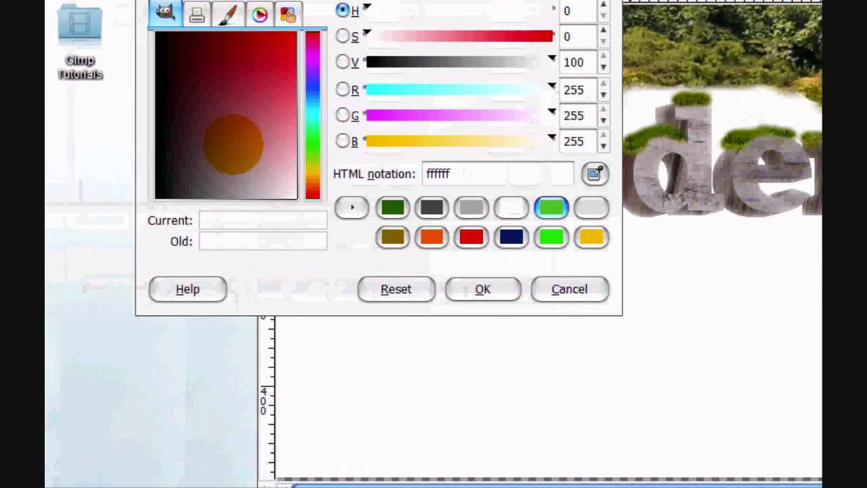
left_click(551, 331)
left_click(392, 330)
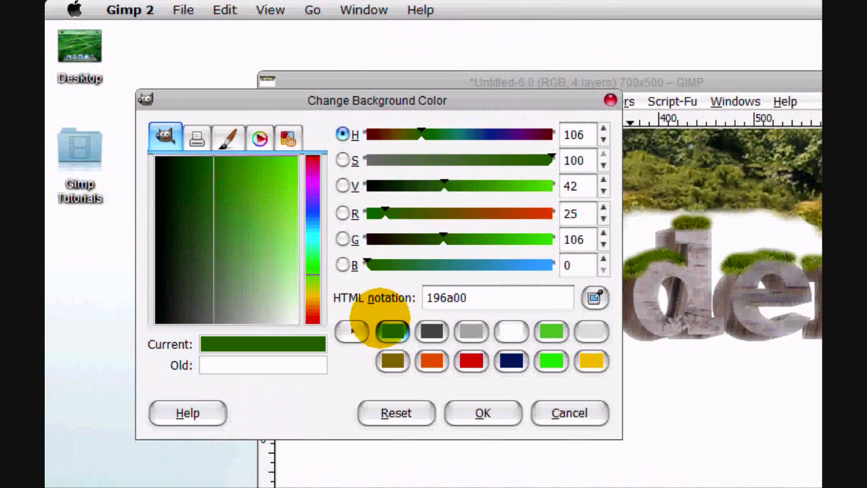
left_click(233, 174)
mouse_move(233, 174)
left_mouse_down()
mouse_move(233, 244)
mouse_move(250, 262)
left_mouse_up()
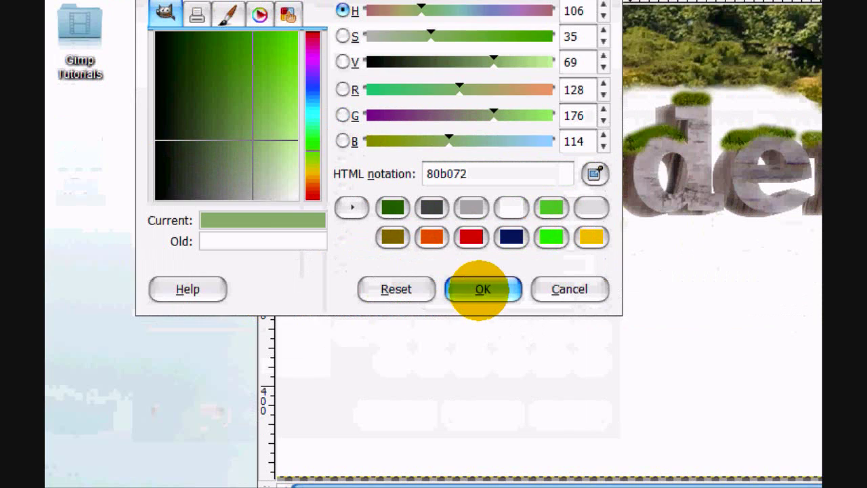
left_click(482, 412)
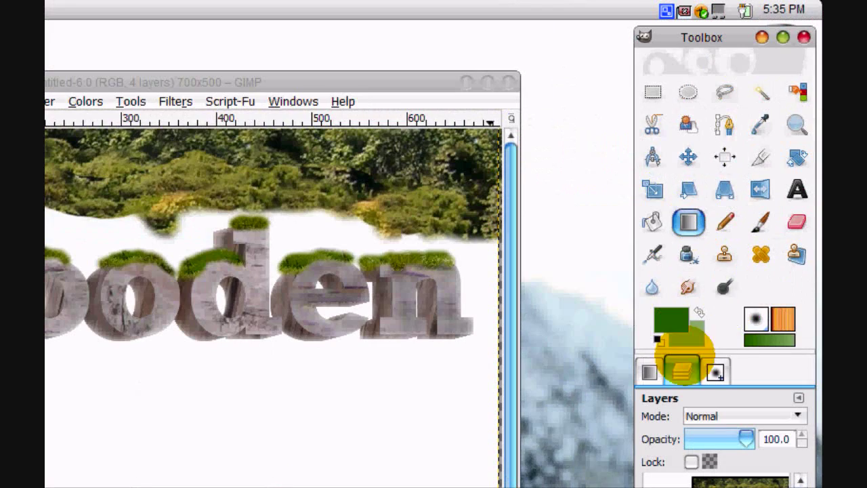
Set the Blend tool's gradient shape to Radial.
left_click(649, 370)
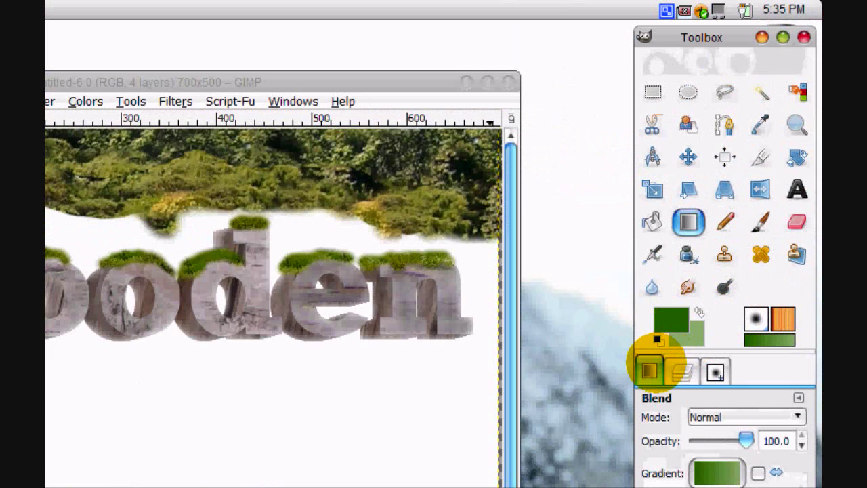
left_click(732, 283)
left_click(718, 348)
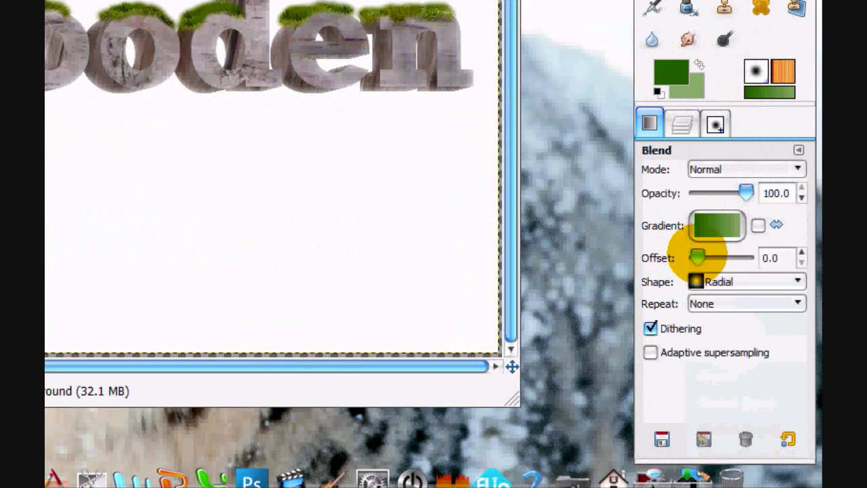
left_click(681, 123)
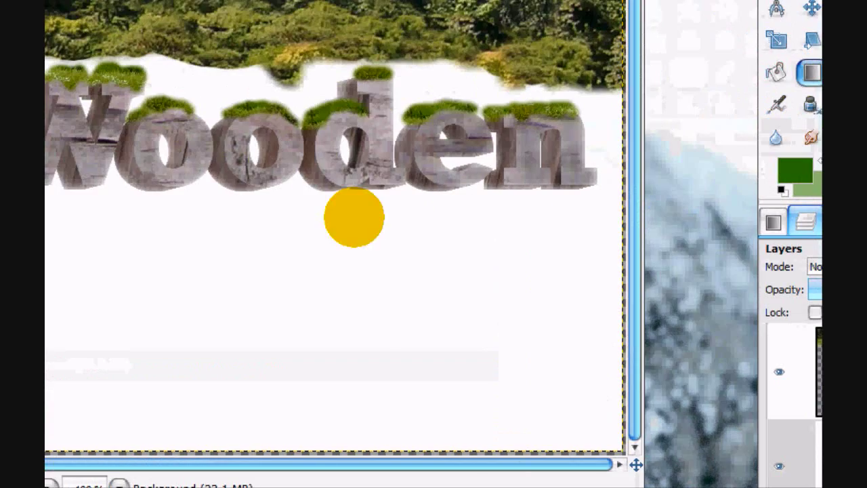
Draw trial radial green gradients on the Background layer, starting from below the letters.
left_click_drag(85, 159, 443, 420)
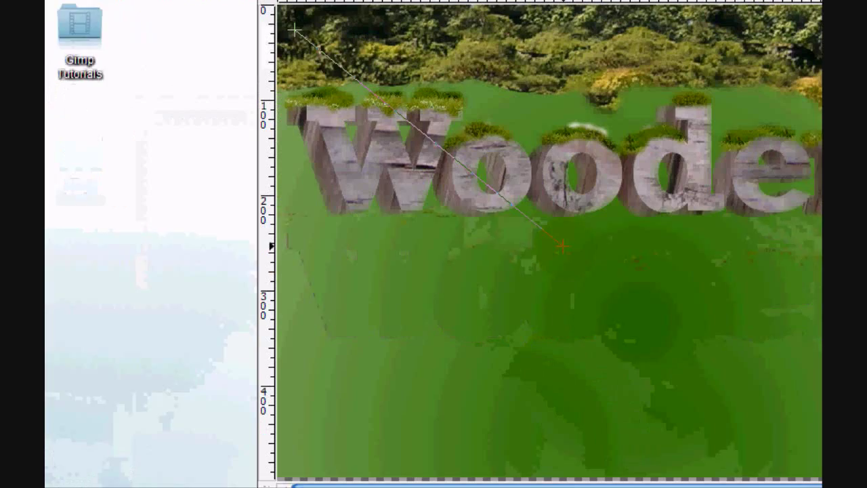
left_click_drag(295, 159, 618, 442)
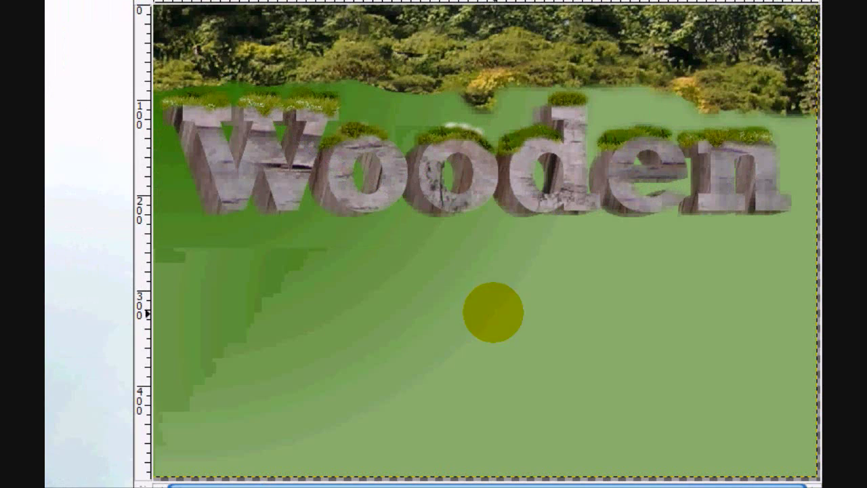
left_click_drag(250, 131, 511, 281)
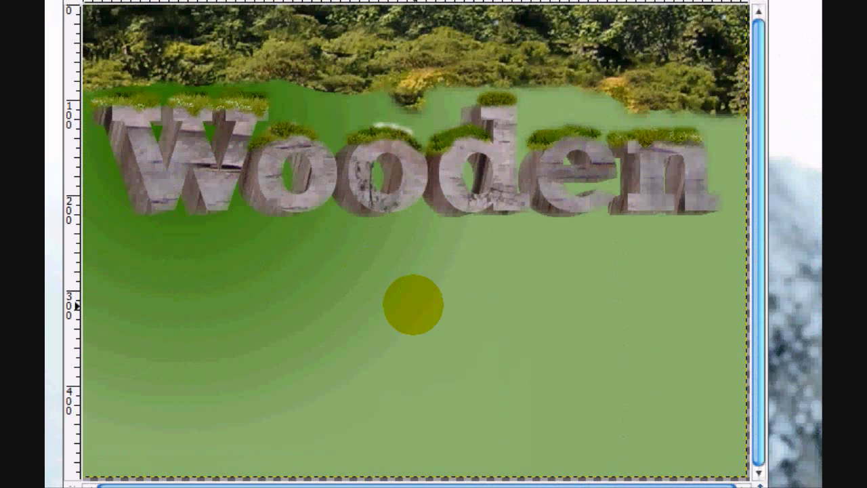
left_click_drag(398, 257, 706, 453)
left_click_drag(613, 349, 614, 351)
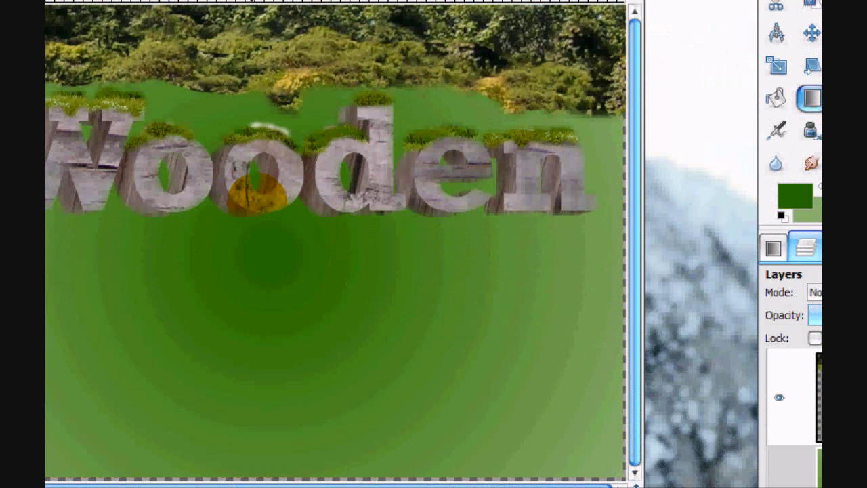
mouse_move(260, 238)
left_mouse_down()
mouse_move(640, 414)
mouse_move(624, 416)
left_mouse_up()
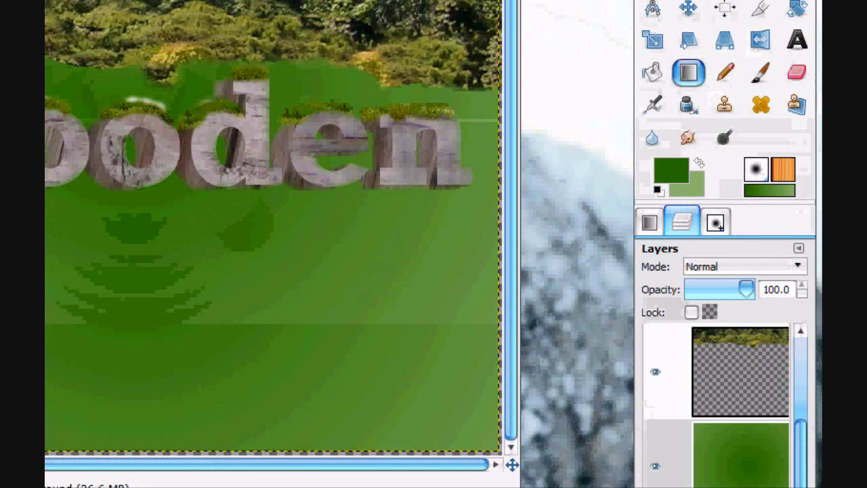
left_click_drag(286, 226, 406, 332)
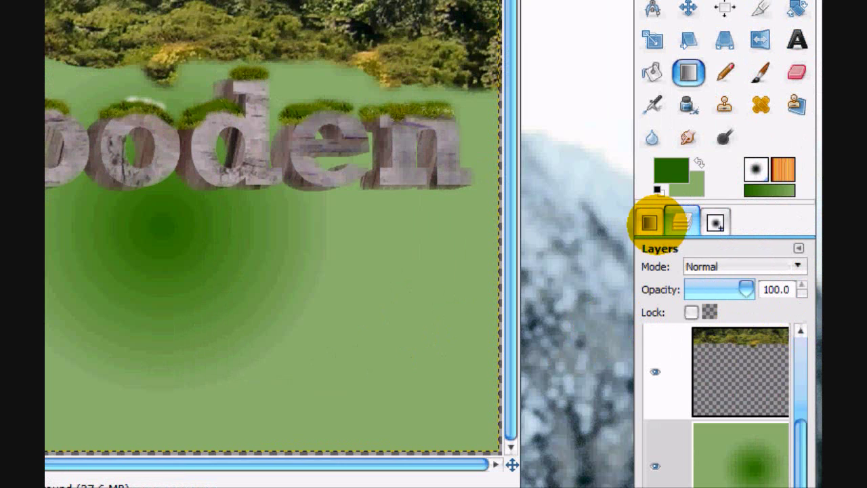
Redraw a larger radial gradient centred under 'Wooden', fading to pale green toward the lower right.
left_click(649, 222)
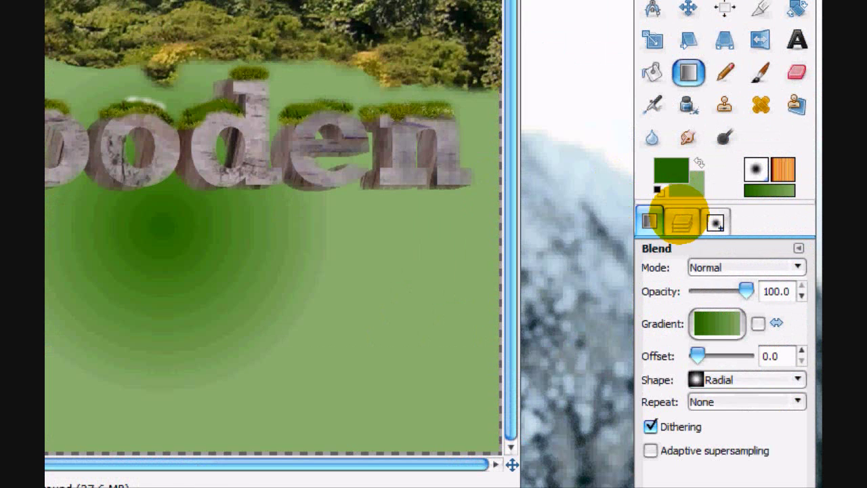
left_click(682, 220)
left_click_drag(269, 224, 498, 325)
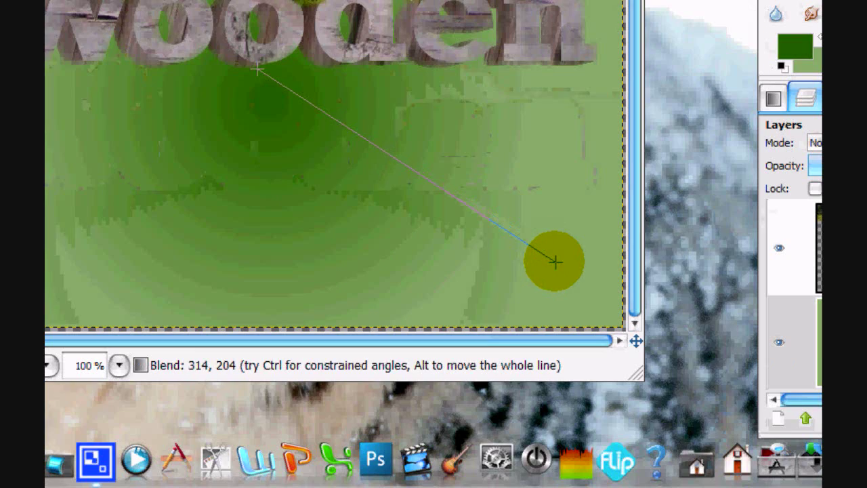
left_click_drag(252, 183, 548, 372)
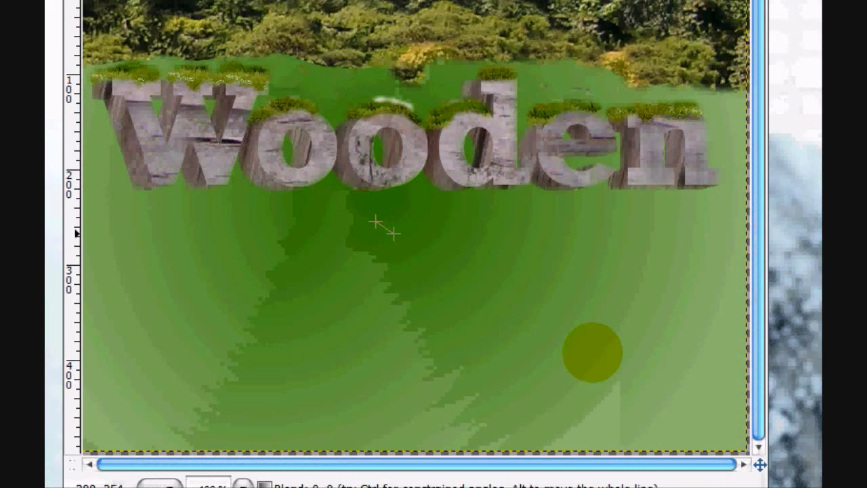
left_click_drag(394, 233, 686, 389)
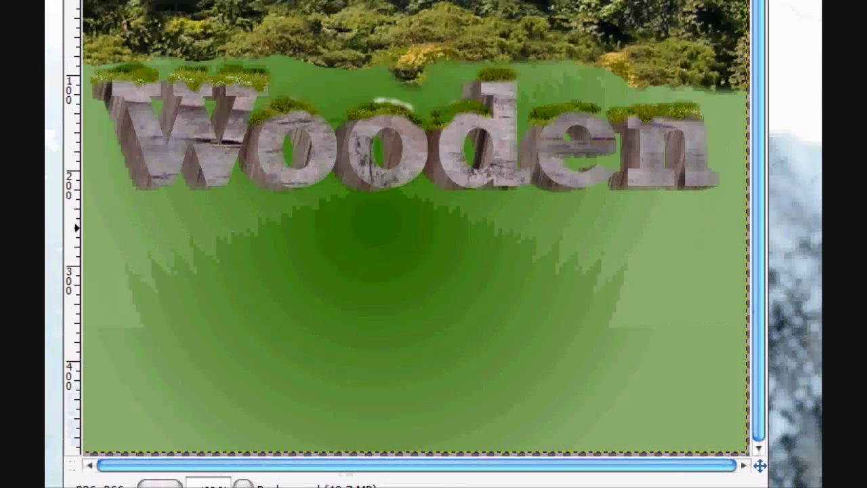
left_click_drag(405, 215, 706, 357)
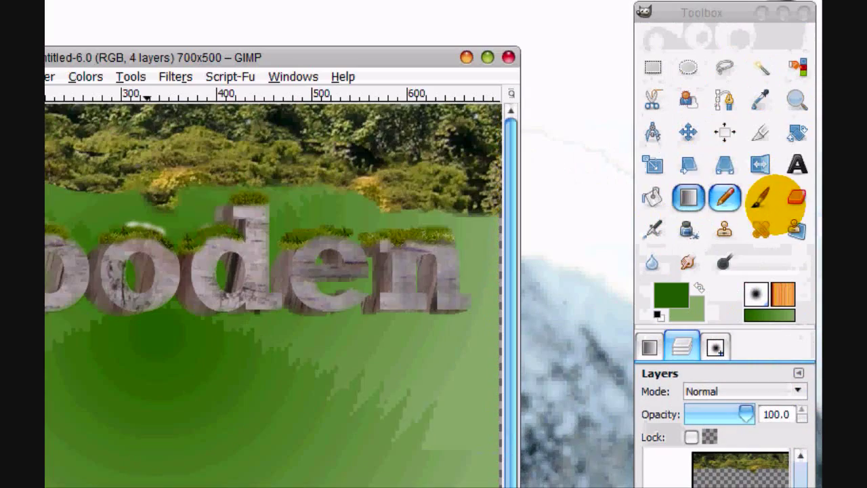
left_click(797, 73)
left_click(649, 224)
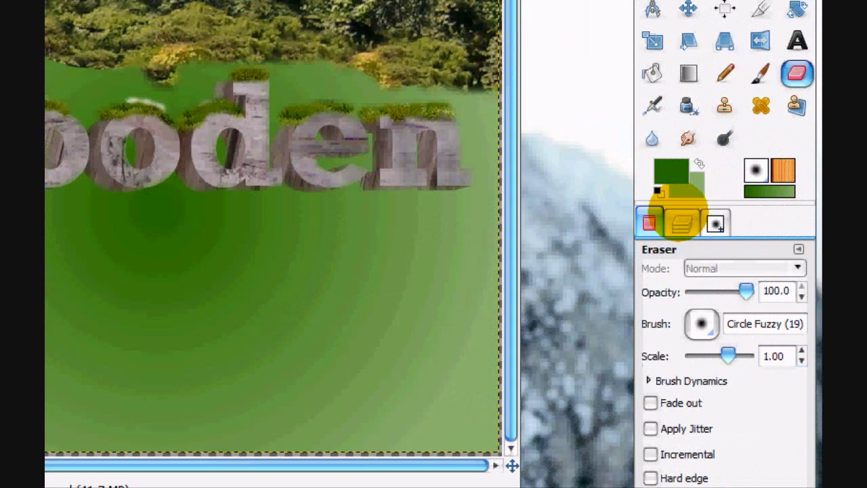
left_click(682, 224)
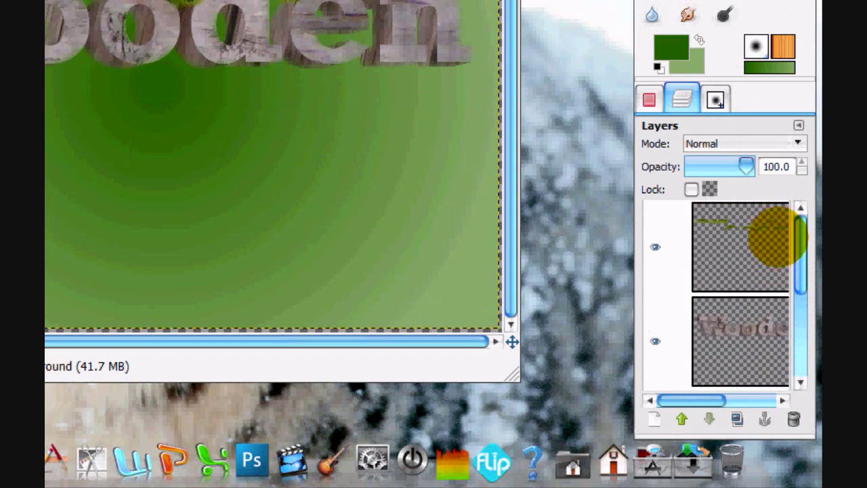
left_click(691, 214)
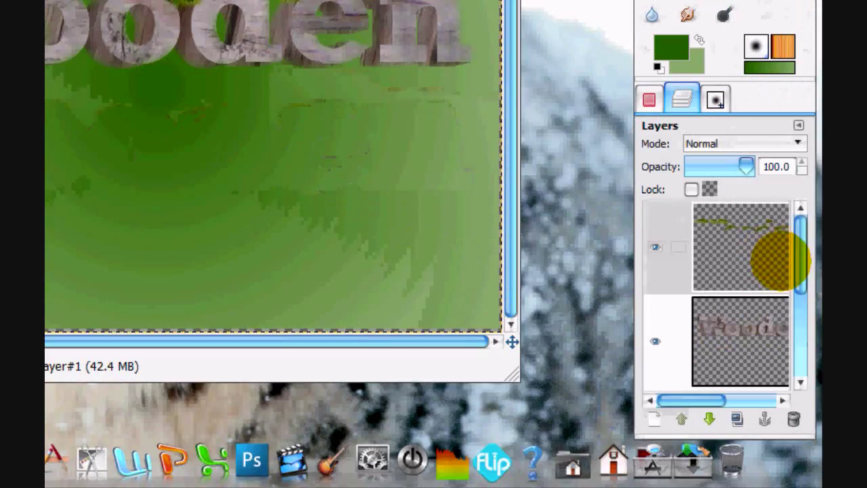
scroll(779, 261, "down", 2)
left_click(725, 338)
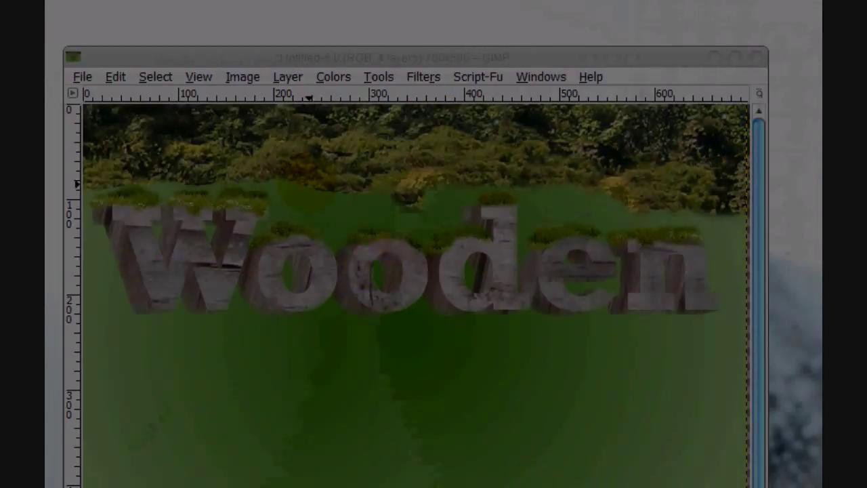